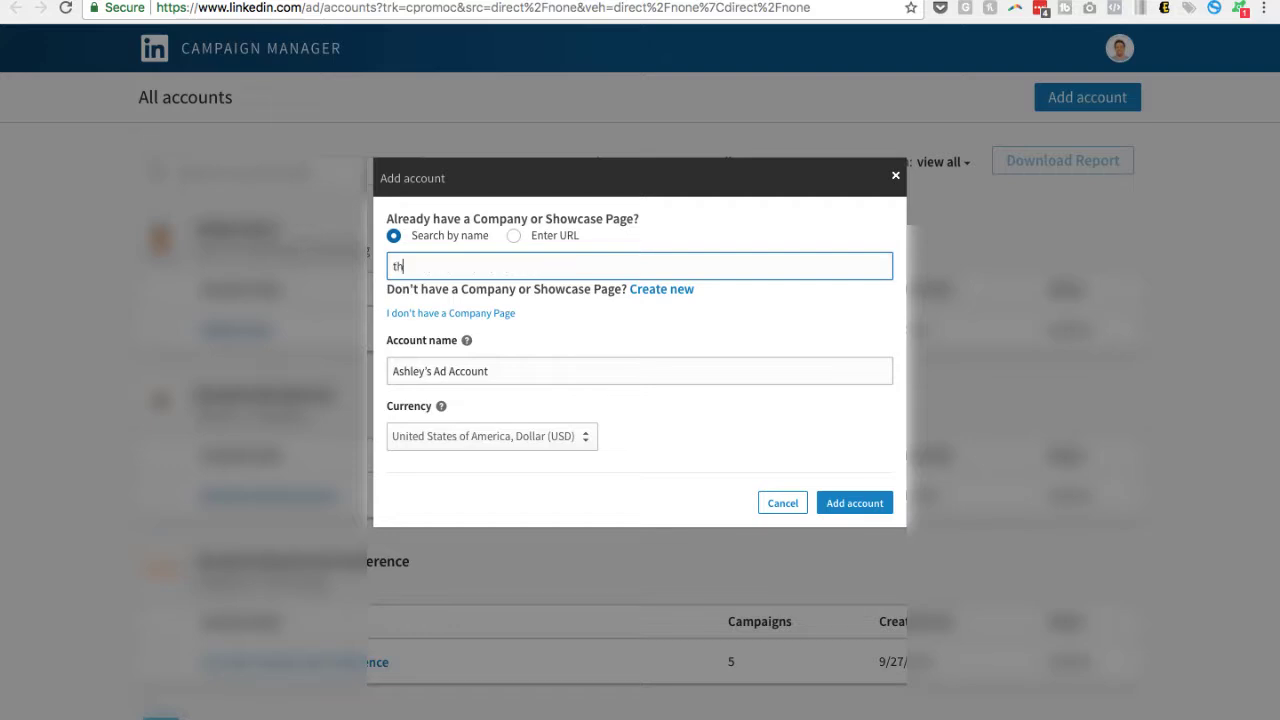
Link the new account to The Profitable Firm's company page and name it "PF Ad Account"
type("fitables")
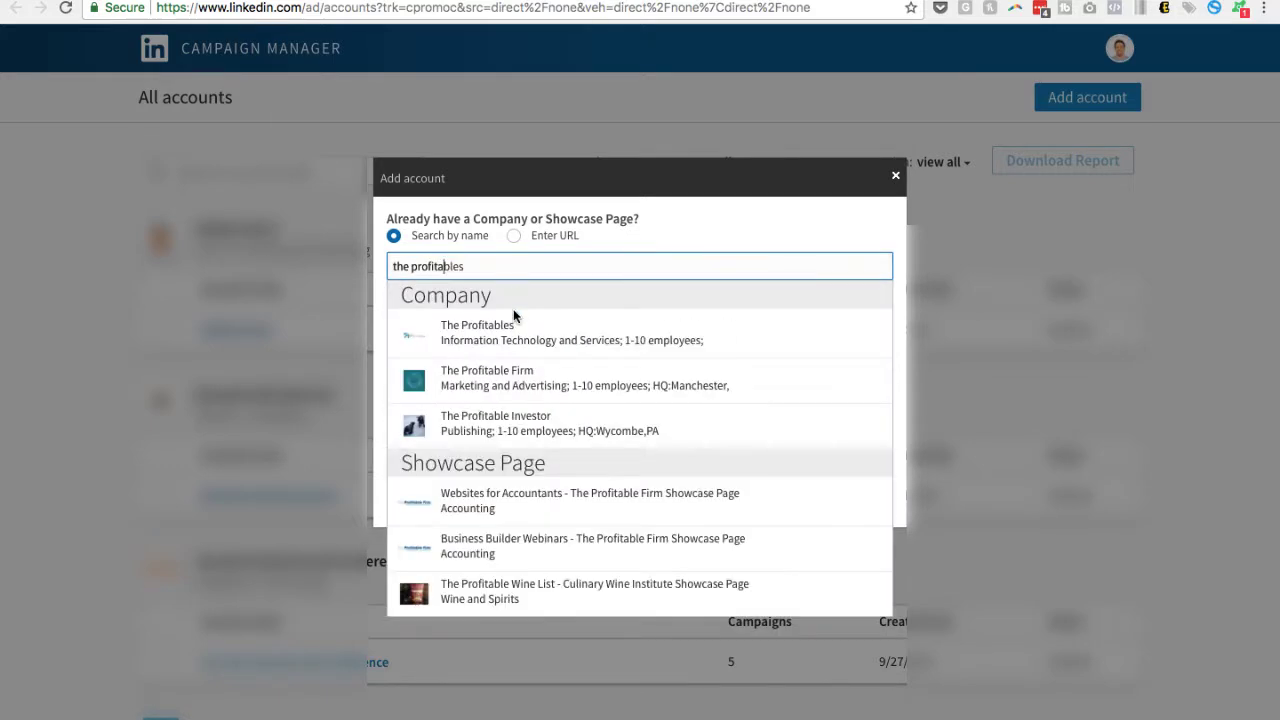
left_click(517, 380)
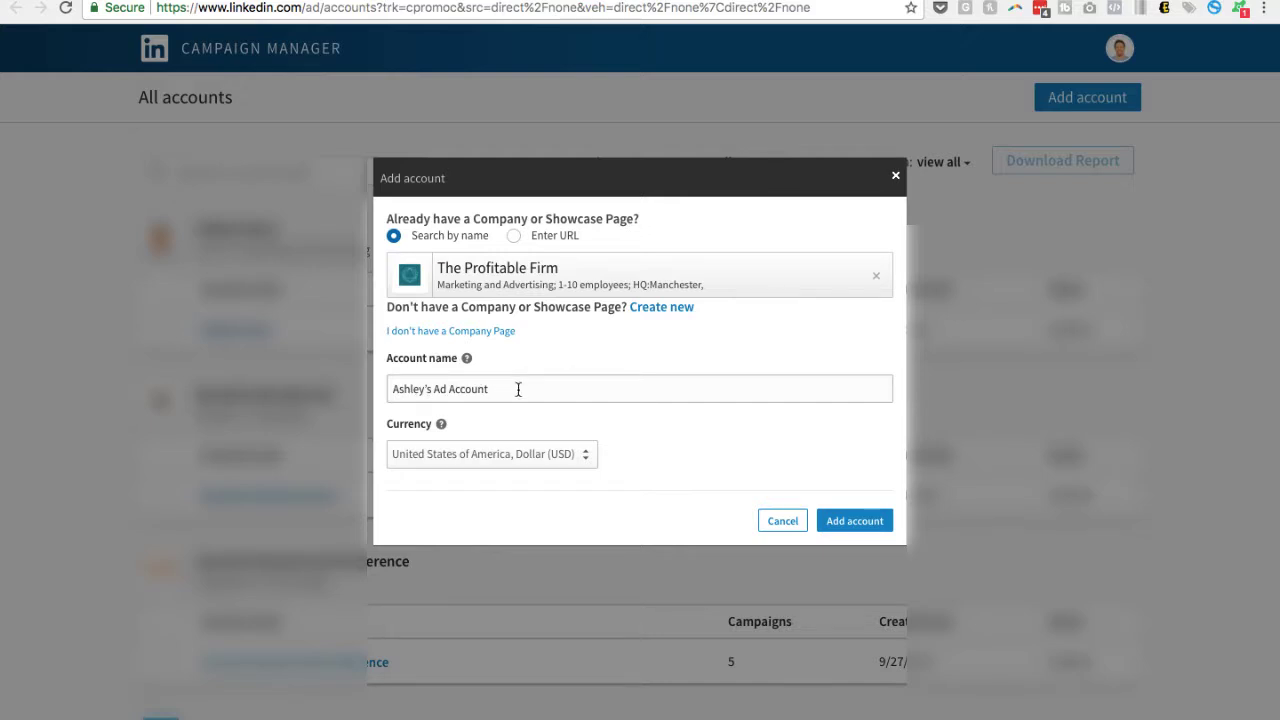
double_click(435, 391)
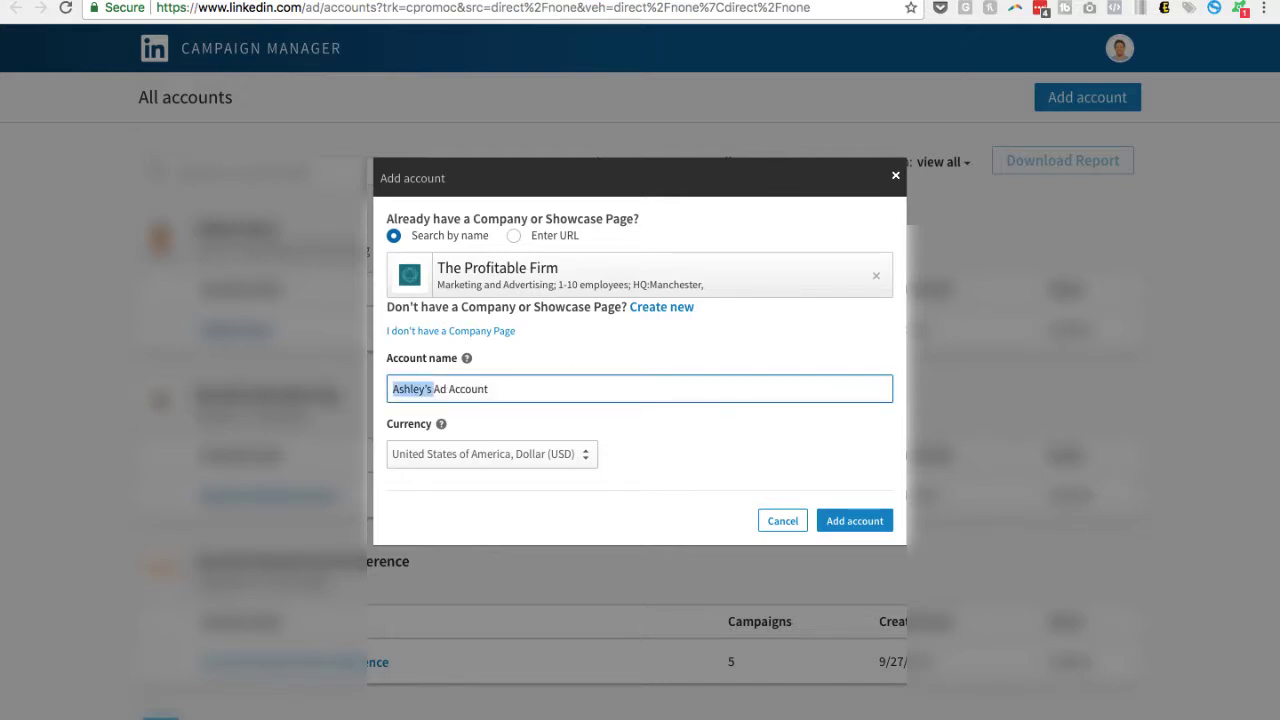
key("BackSpace")
type("The")
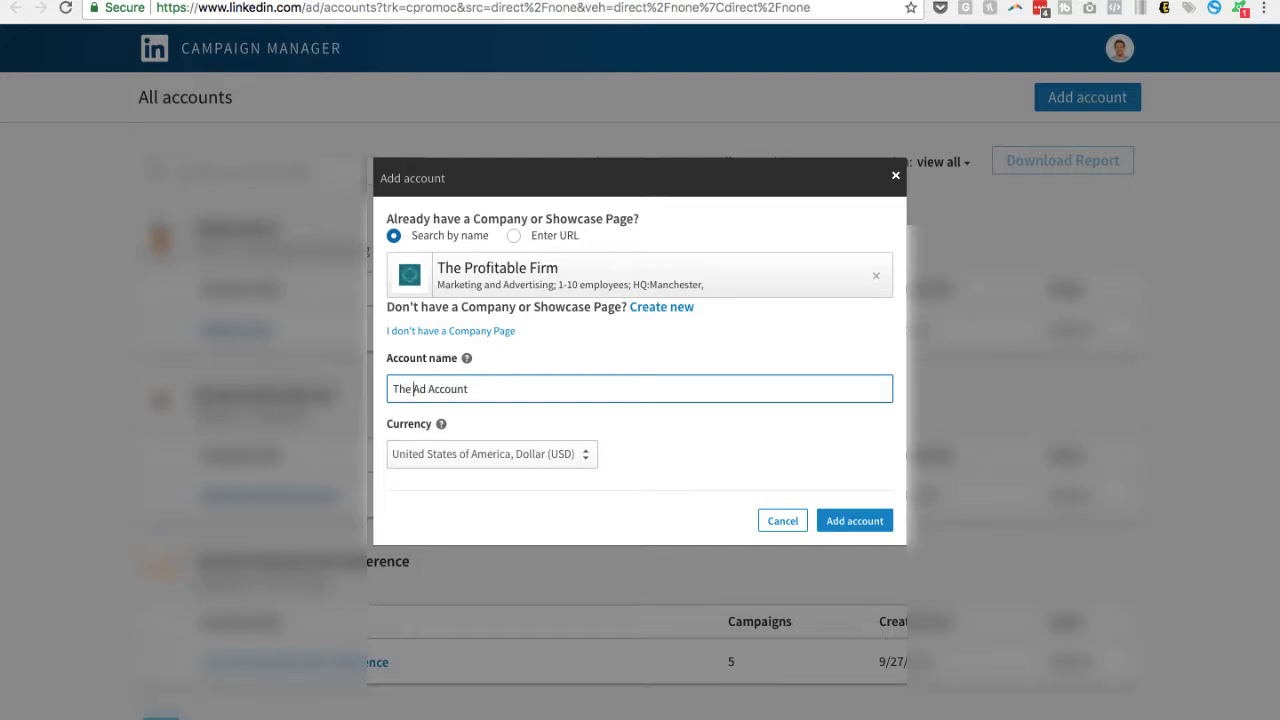
key("BackSpace")
key("BackSpace")
key("BackSpace")
type("PF")
Set the account currency to United Kingdom, Pound (GBP) and add the account
left_click(529, 456)
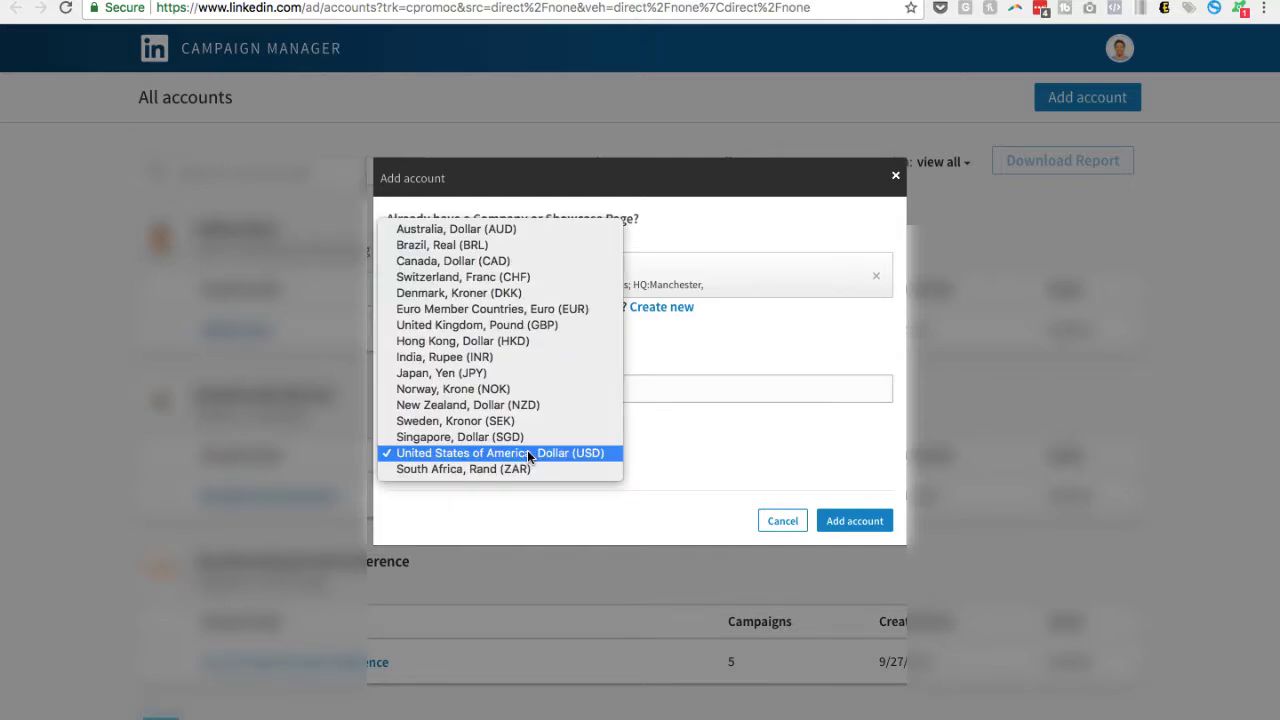
left_click(556, 324)
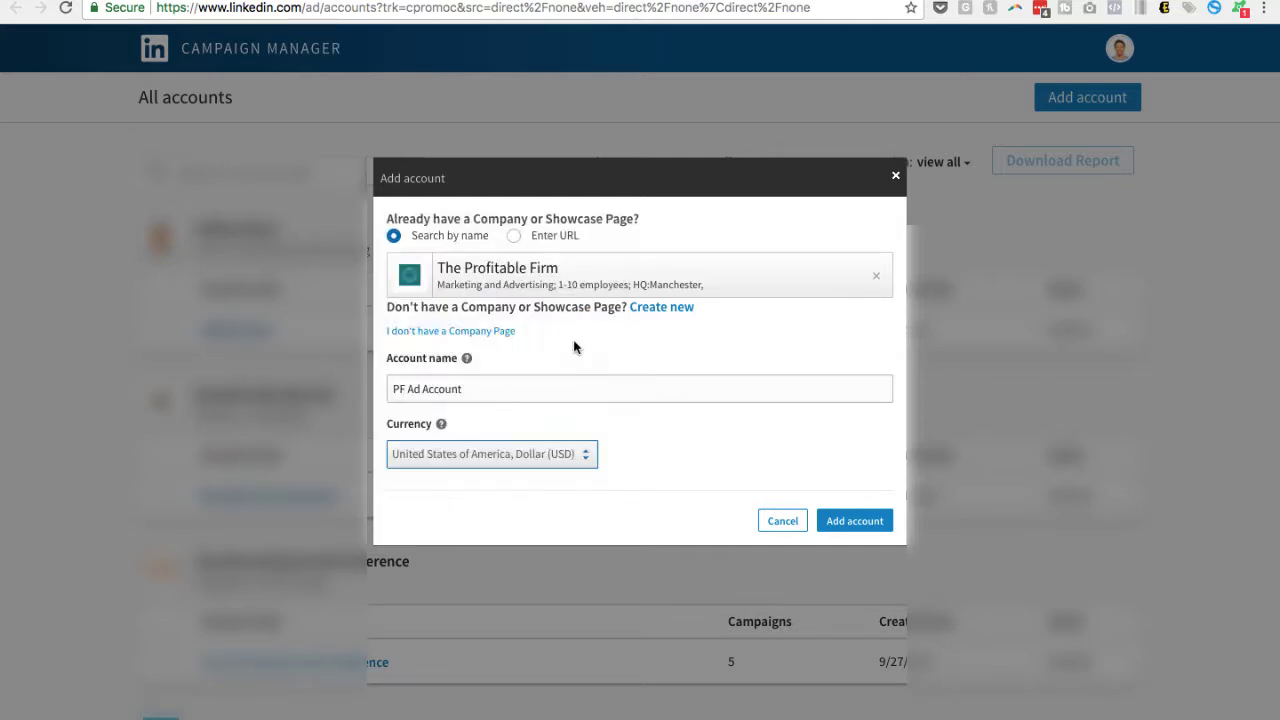
left_click(849, 521)
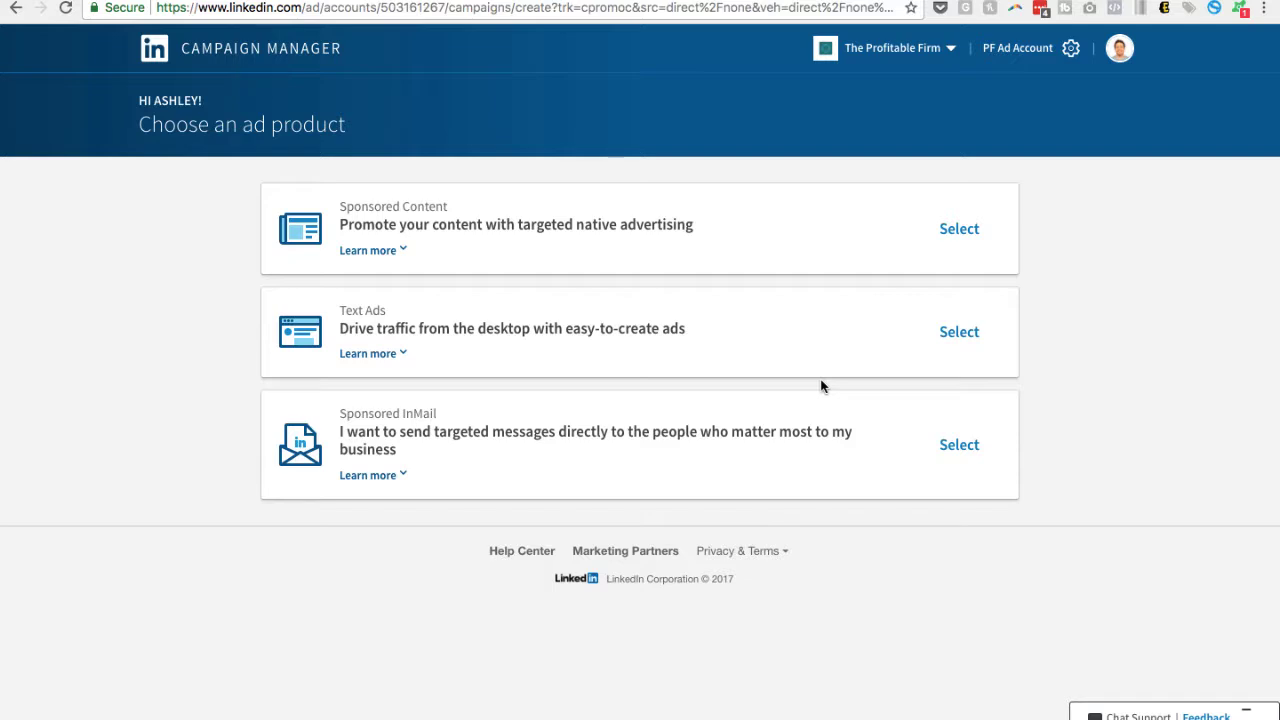
Review what Sponsored Content offers and choose it as the ad product
left_click(402, 250)
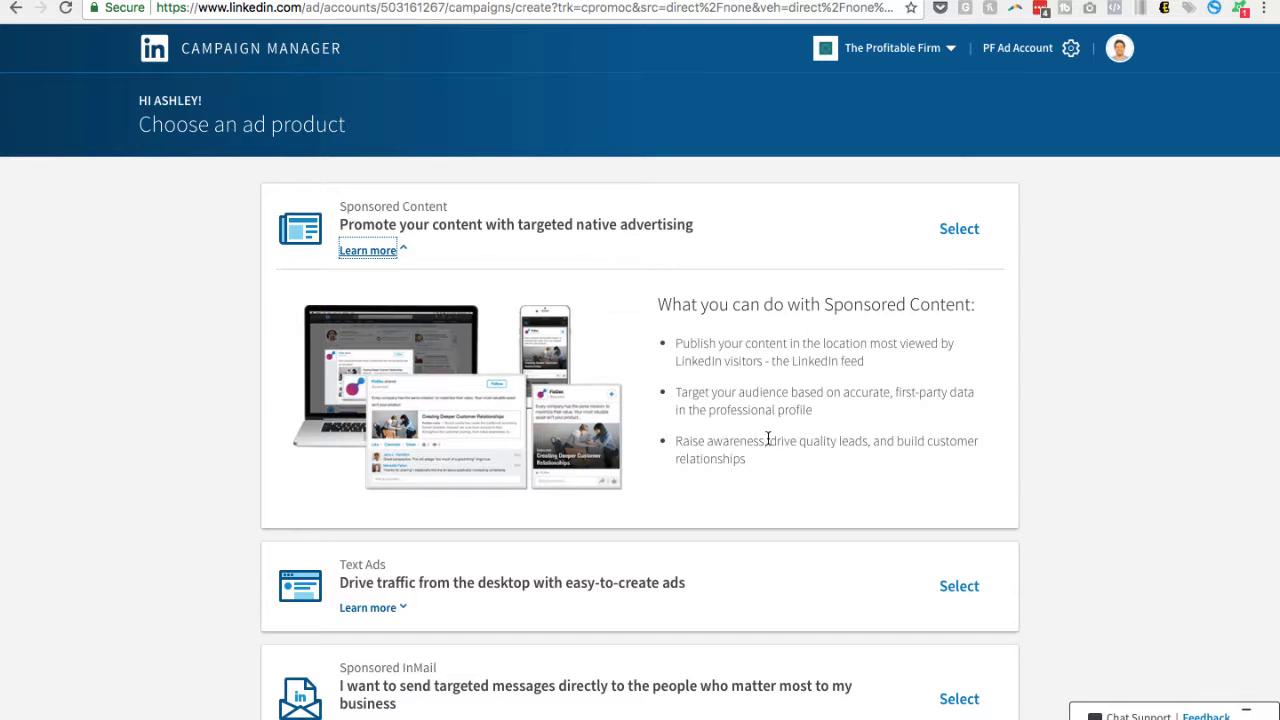
left_click_drag(767, 440, 870, 444)
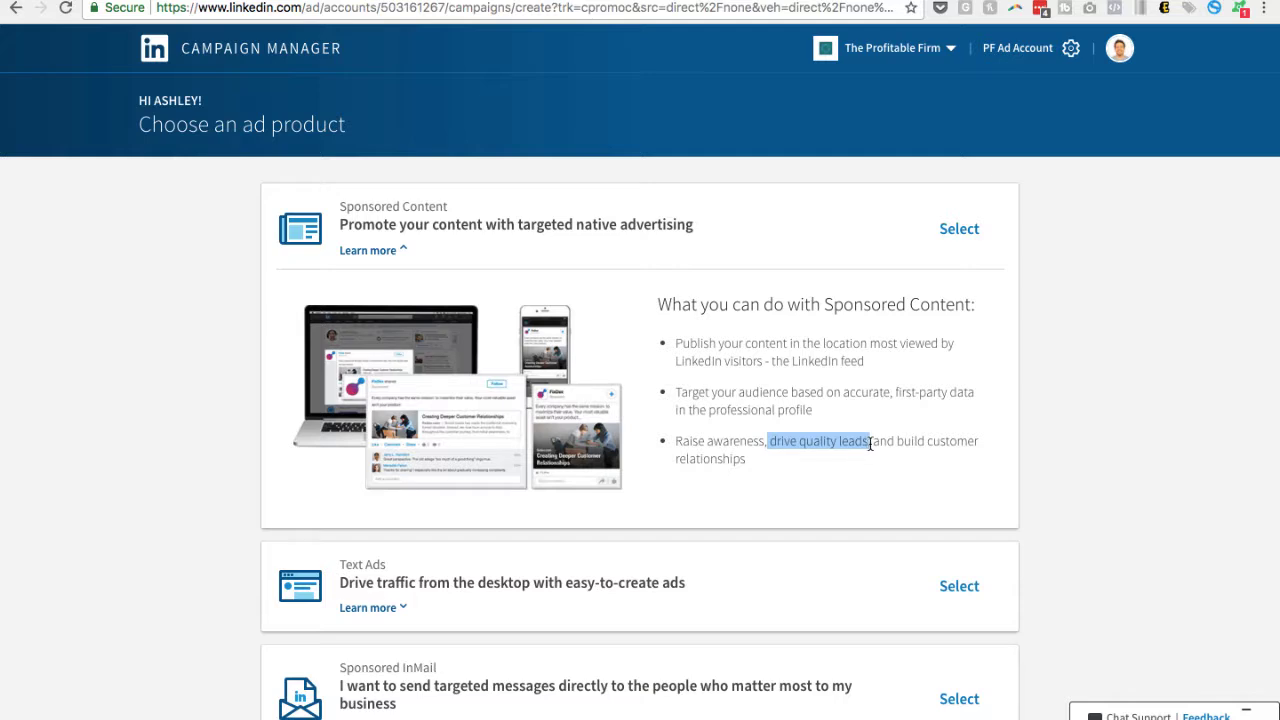
left_click(958, 229)
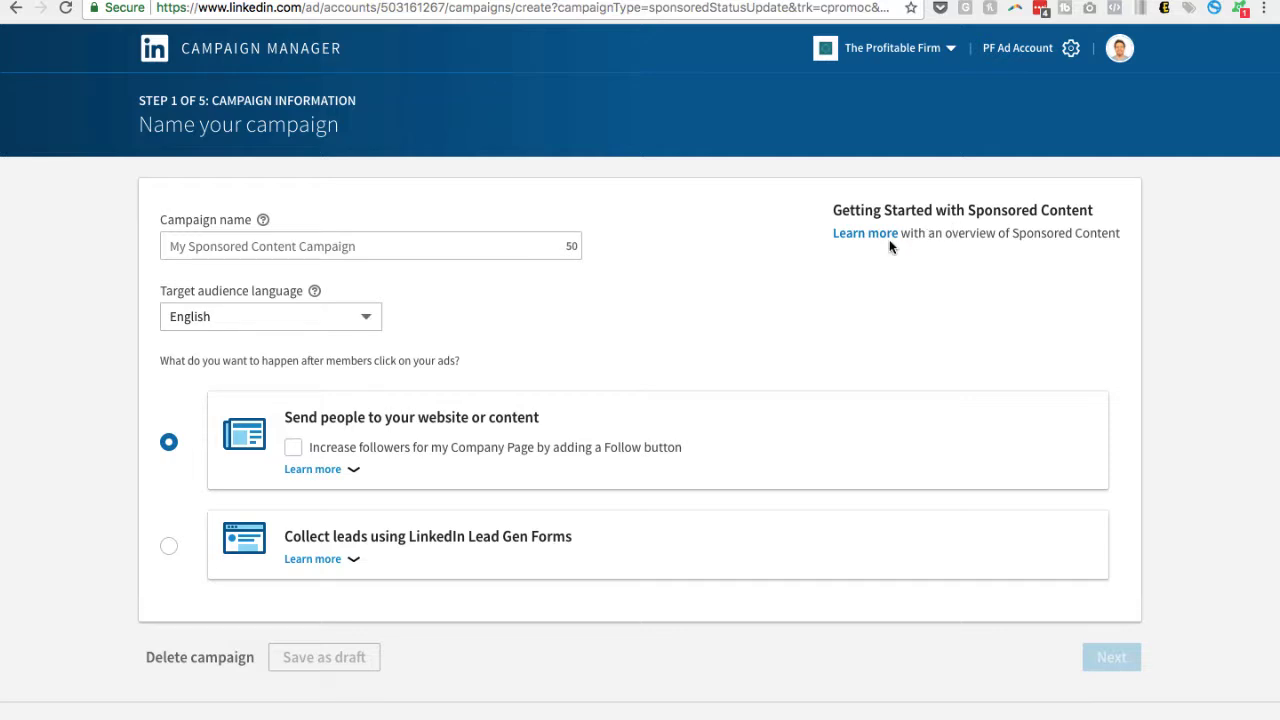
Name the campaign "Test Account"
left_click(203, 246)
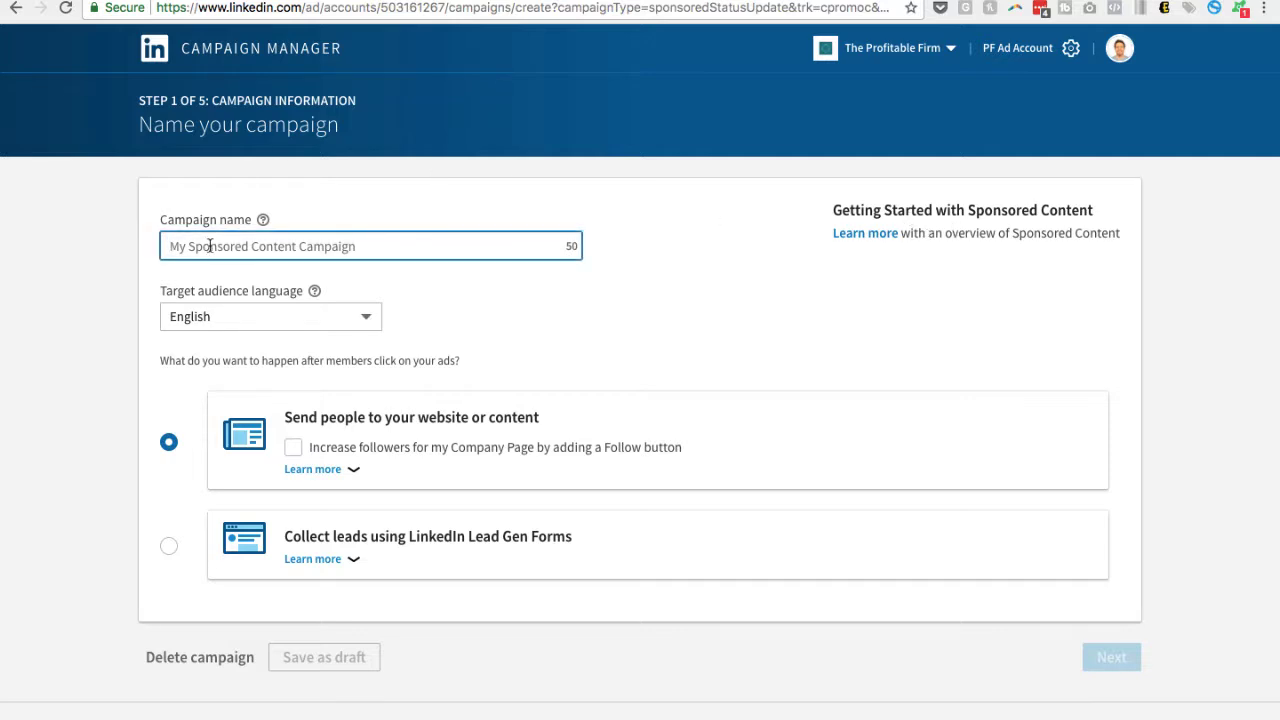
type("Test")
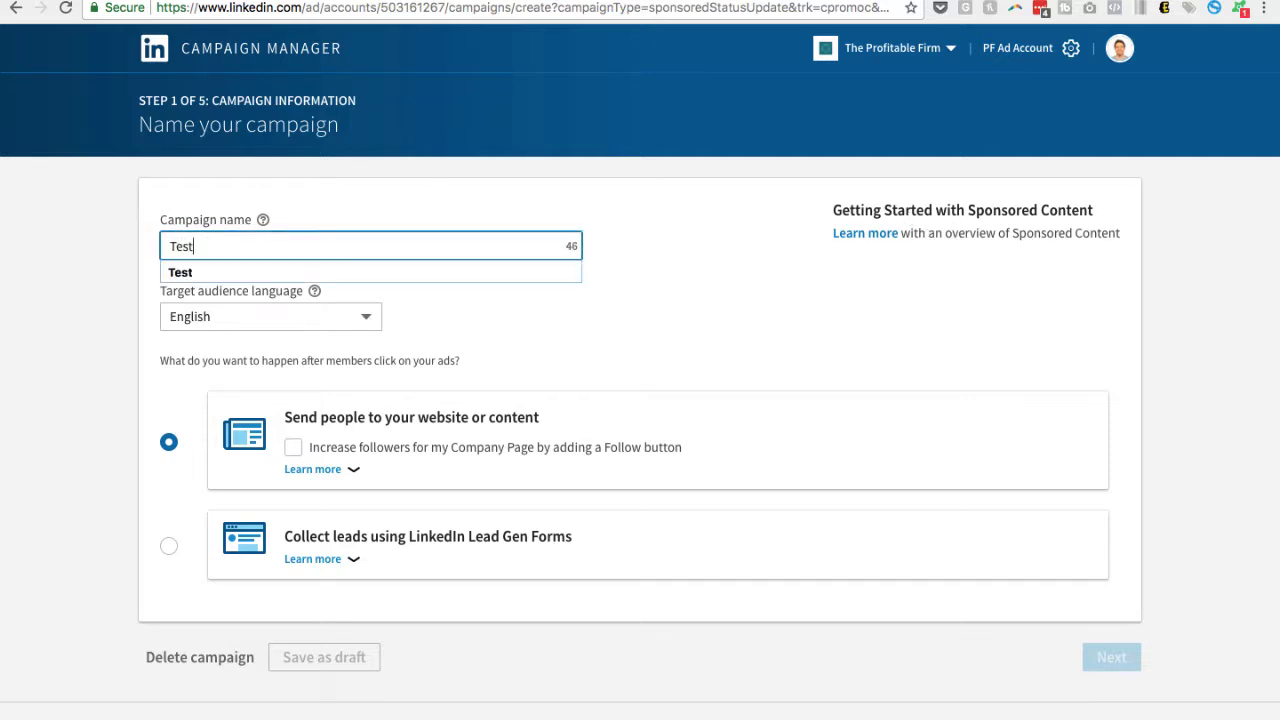
type(" Account")
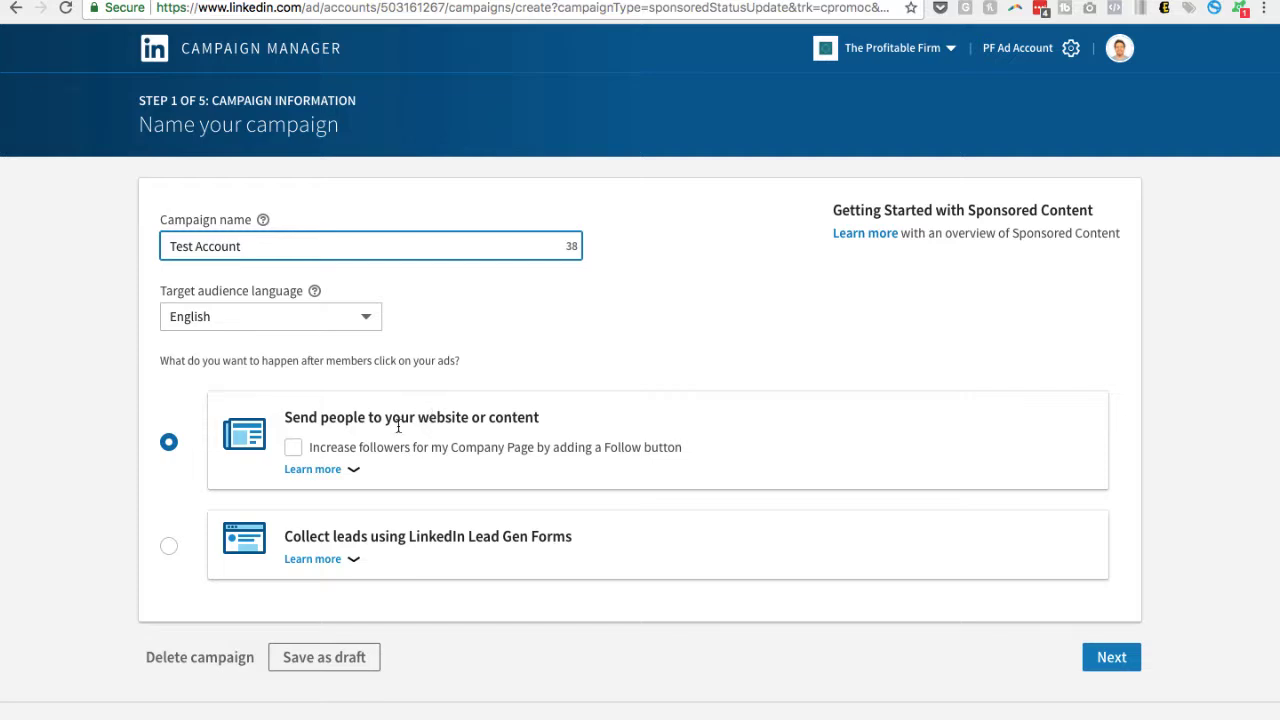
Set the campaign to collect leads using LinkedIn Lead Gen Forms, review that option's details and continue to the ad content
left_click(168, 547)
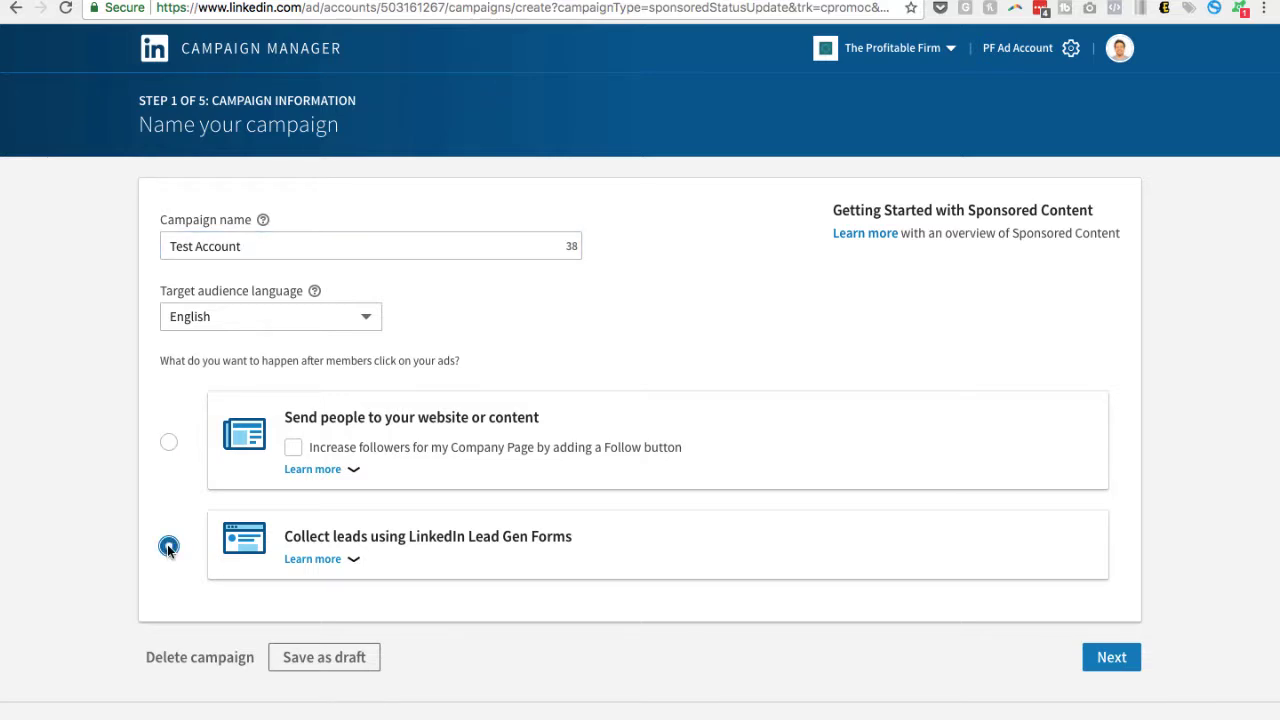
left_click(345, 559)
scroll(518, 538, "down", 3)
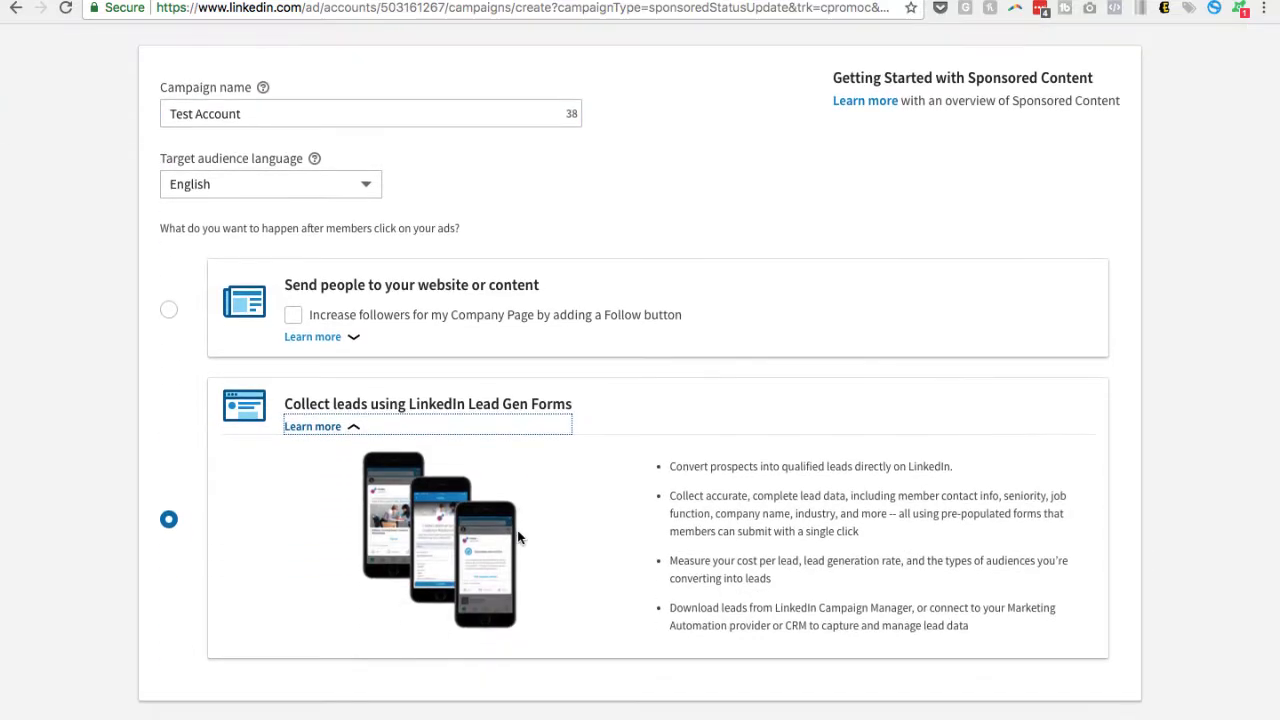
scroll(518, 538, "down", 1)
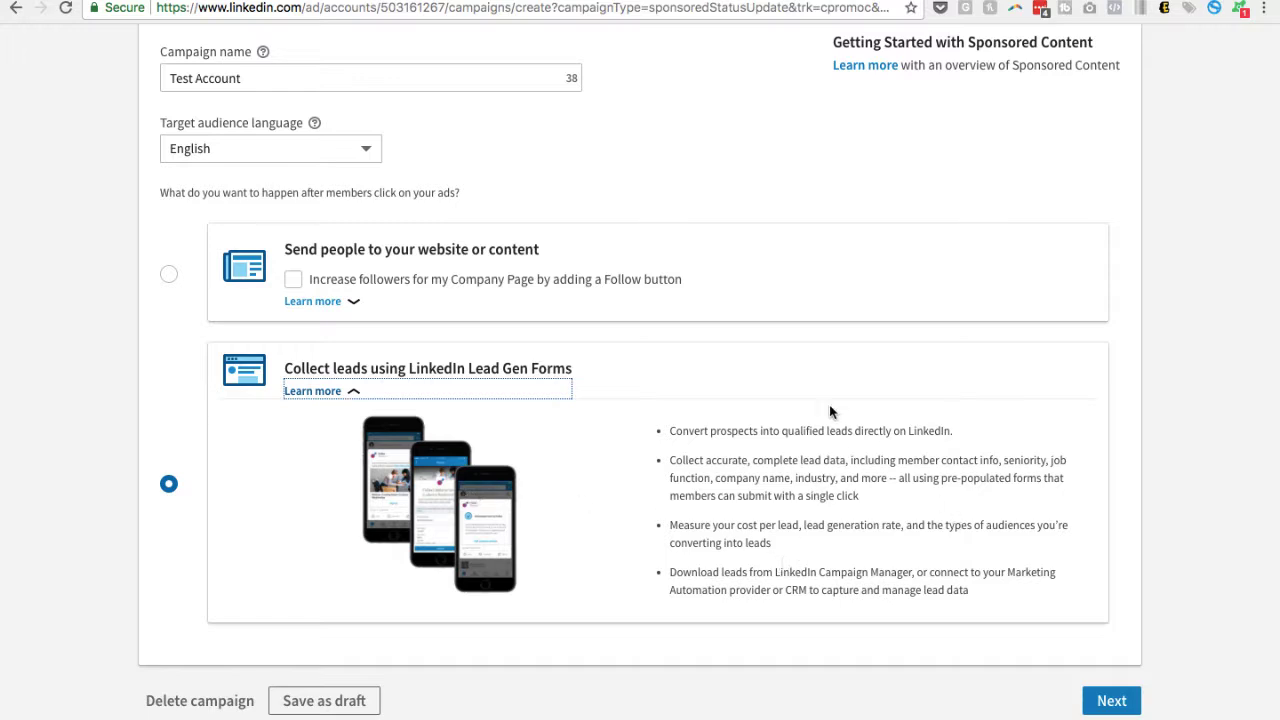
scroll(940, 567, "down", 1)
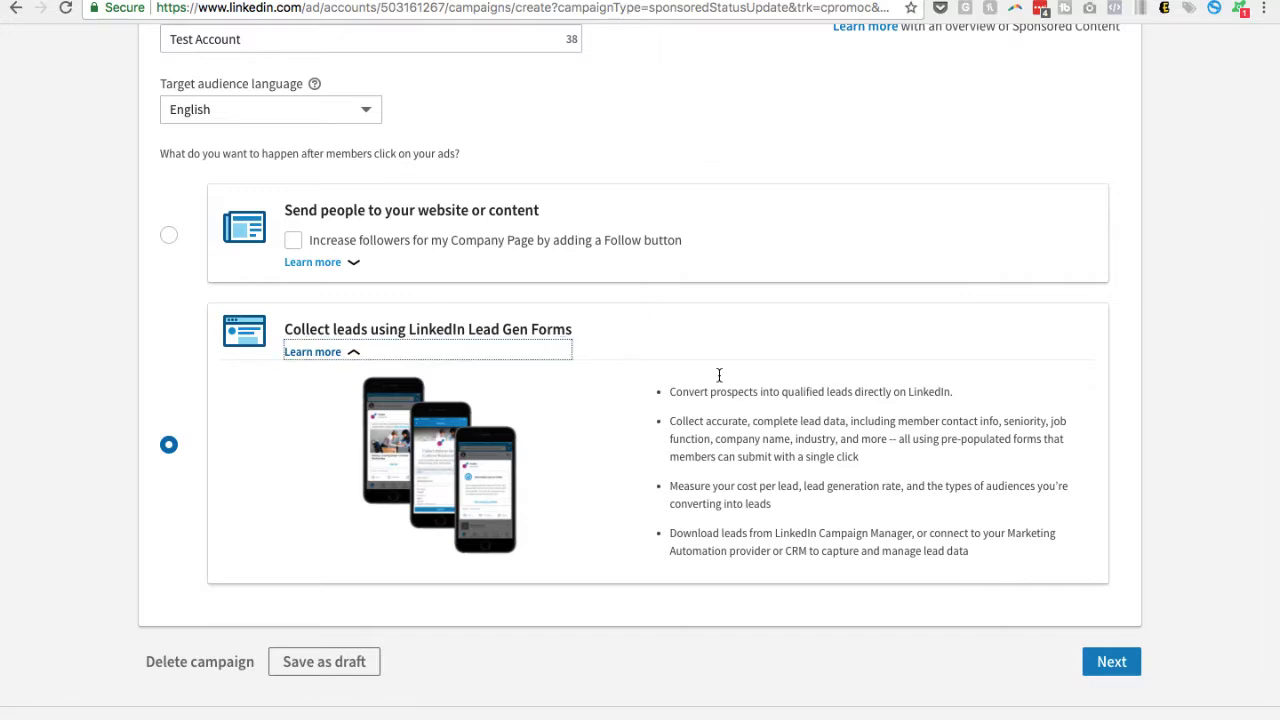
left_click(1112, 664)
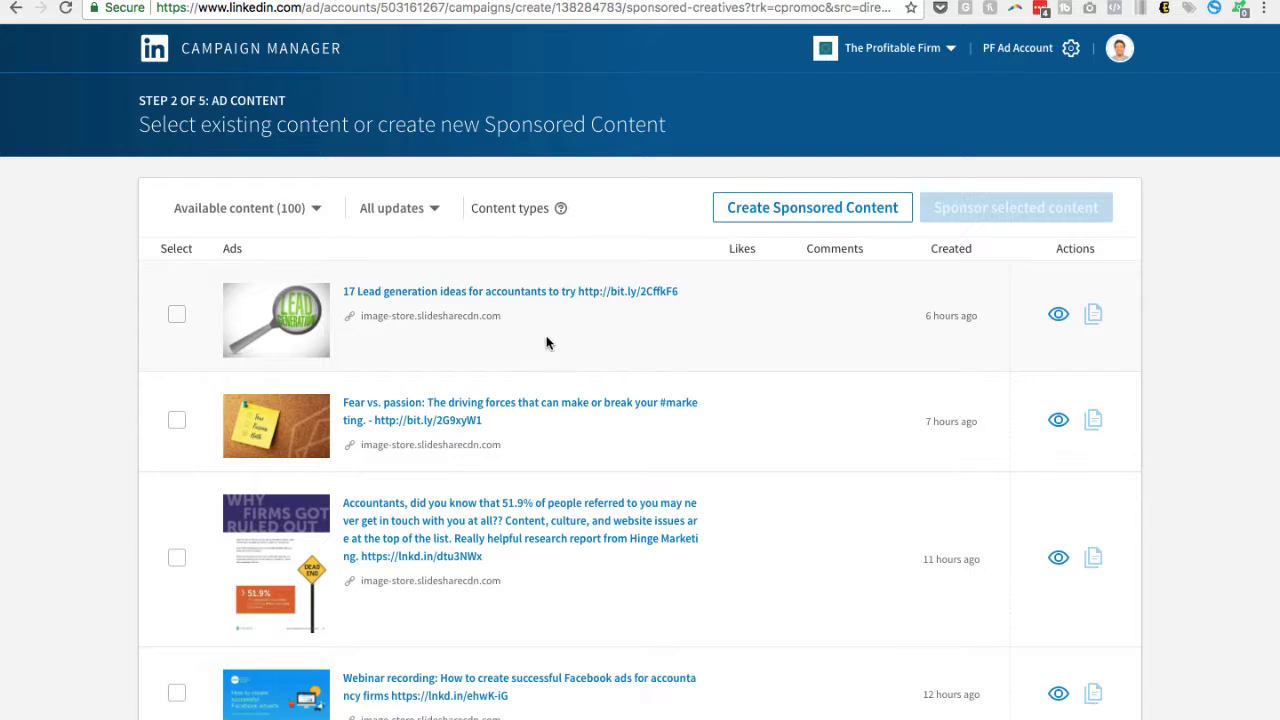
left_click(177, 314)
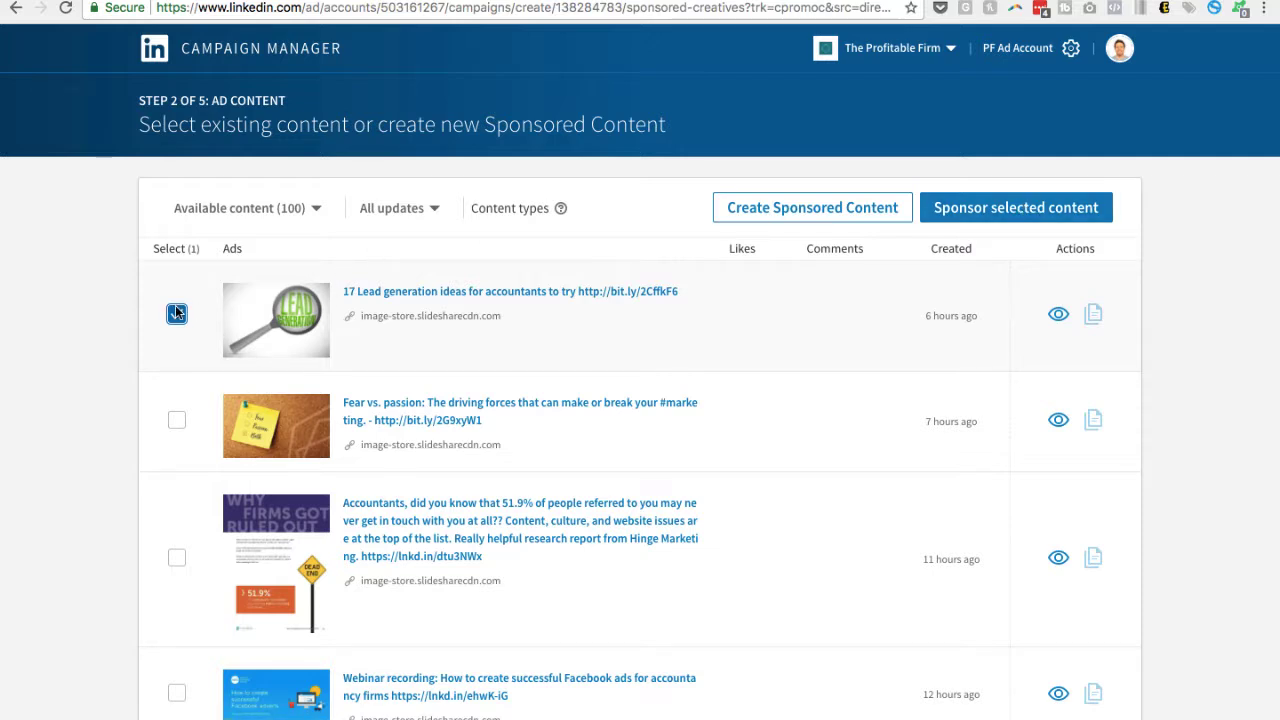
scroll(778, 540, "down", 6)
scroll(778, 540, "down", 3)
scroll(778, 540, "up", 4)
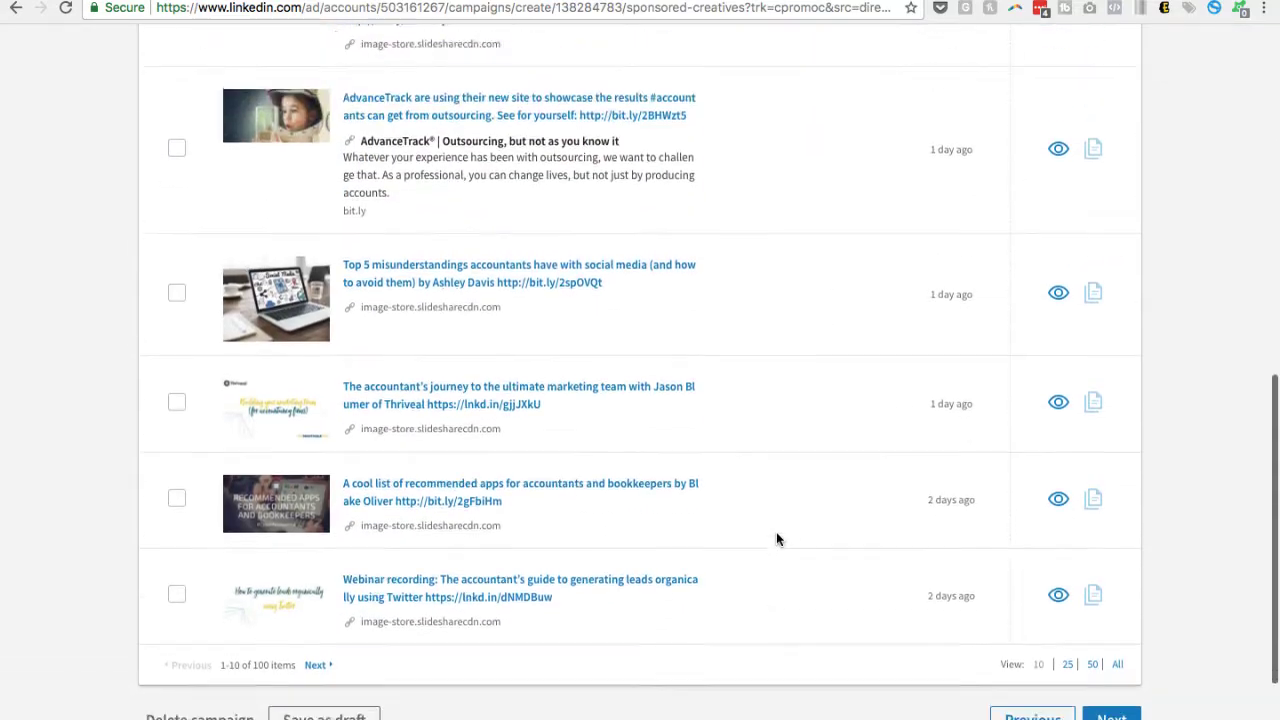
scroll(778, 540, "down", 3)
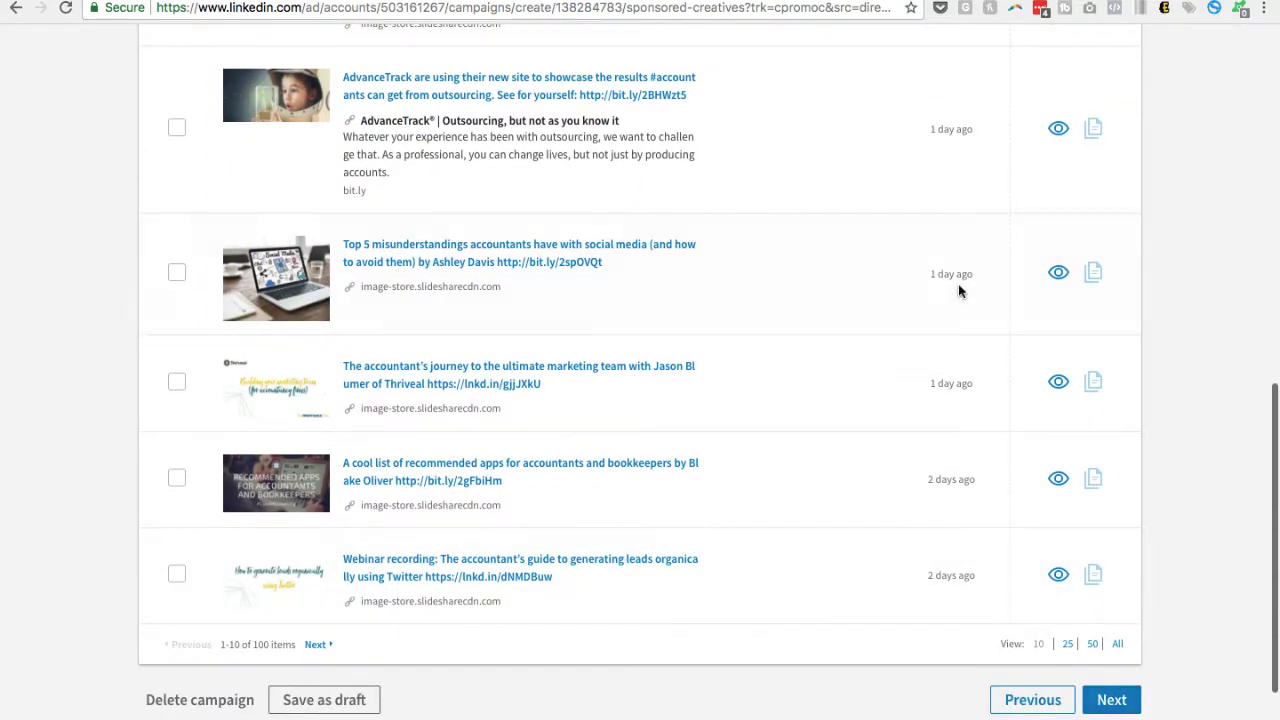
scroll(960, 289, "up", 8)
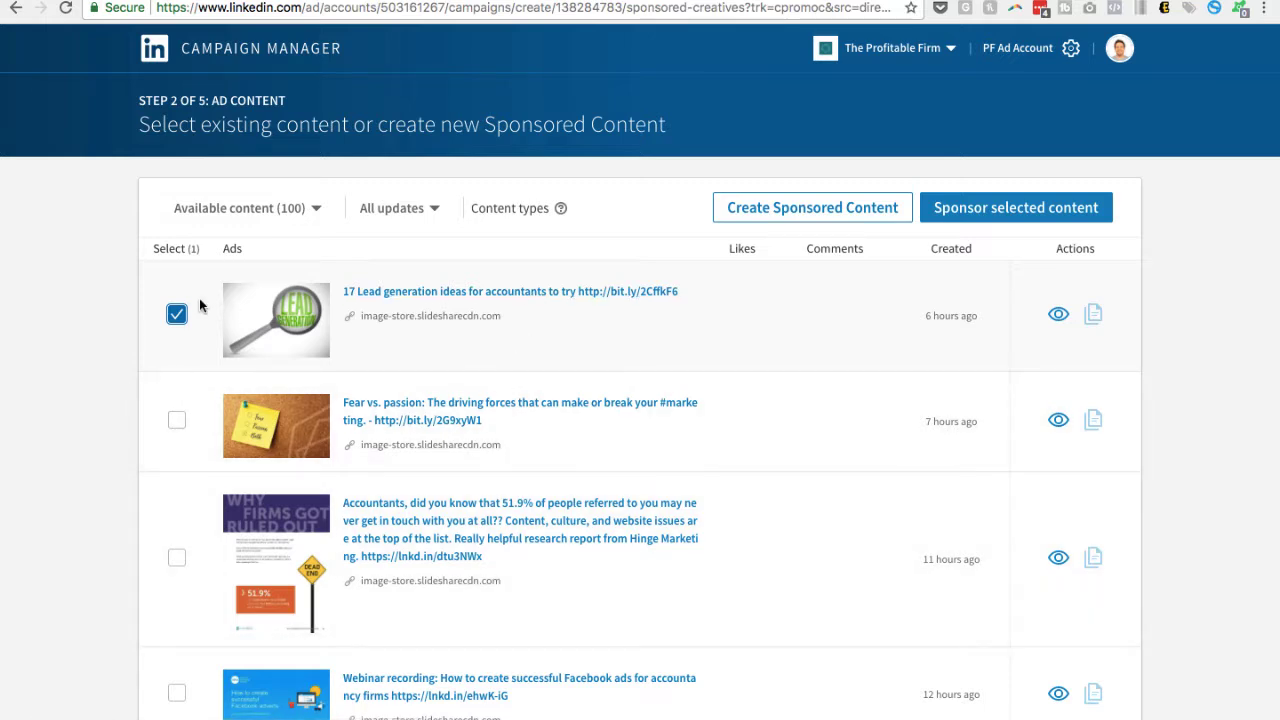
left_click(177, 315)
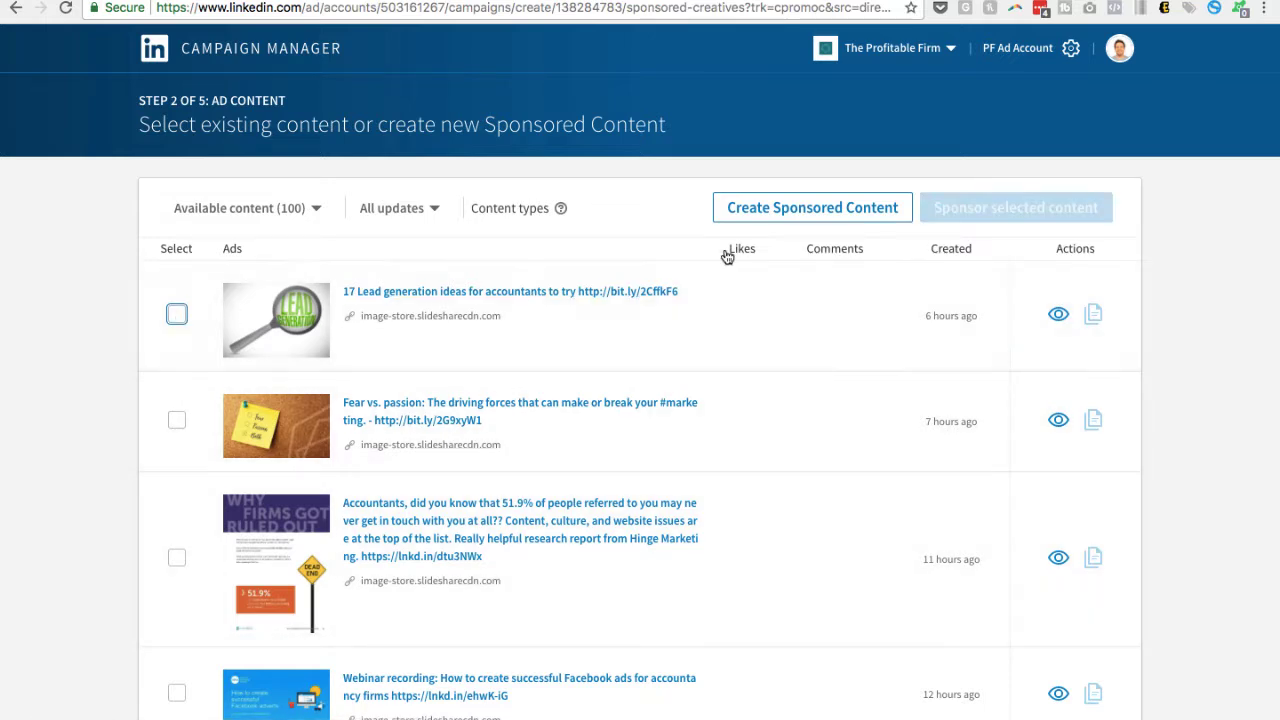
Create new sponsored content named "We are hosting a free marketing masterclass for accountants! Click sign up for details"
left_click(820, 210)
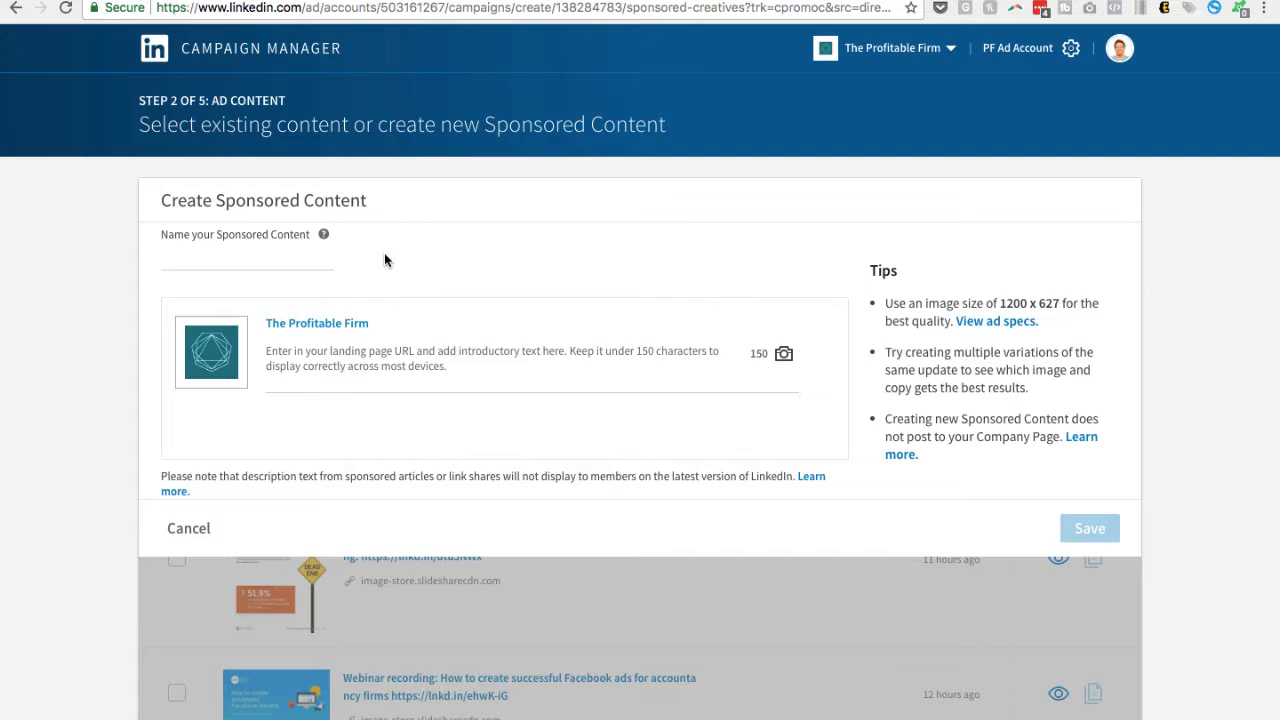
left_click(259, 262)
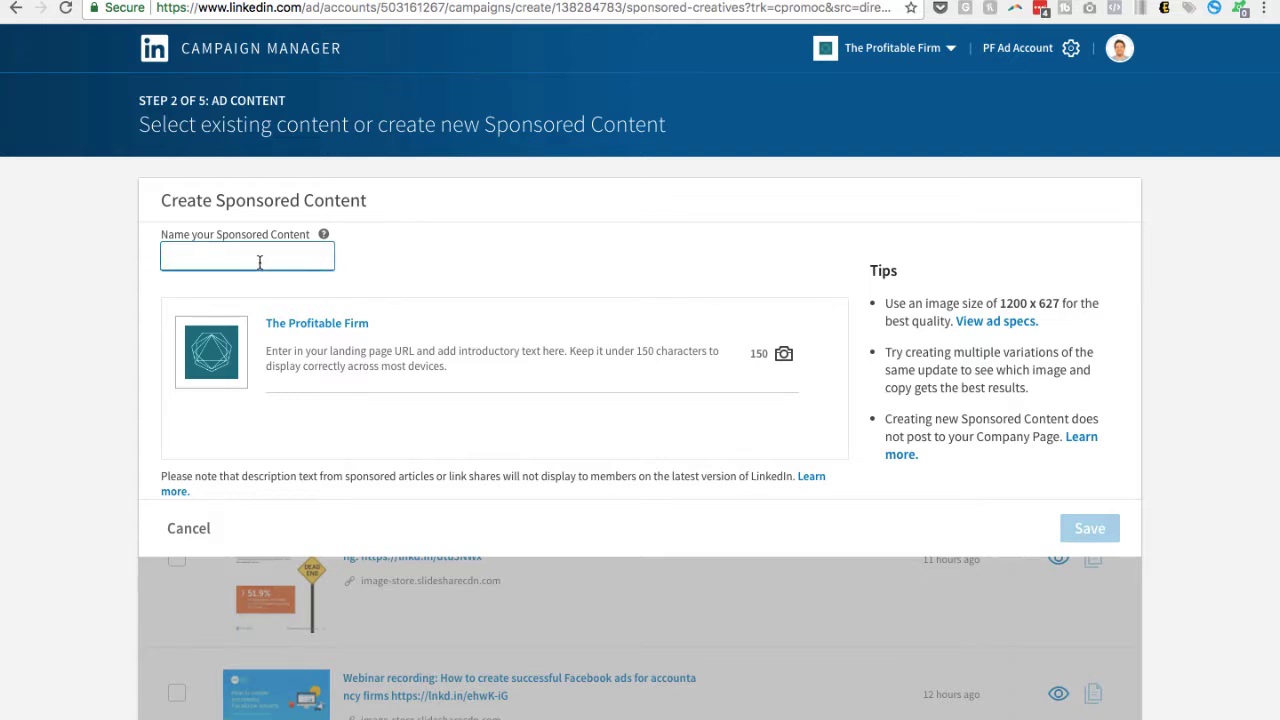
type("W")
type("e are hosting a free ")
type("marketing maste")
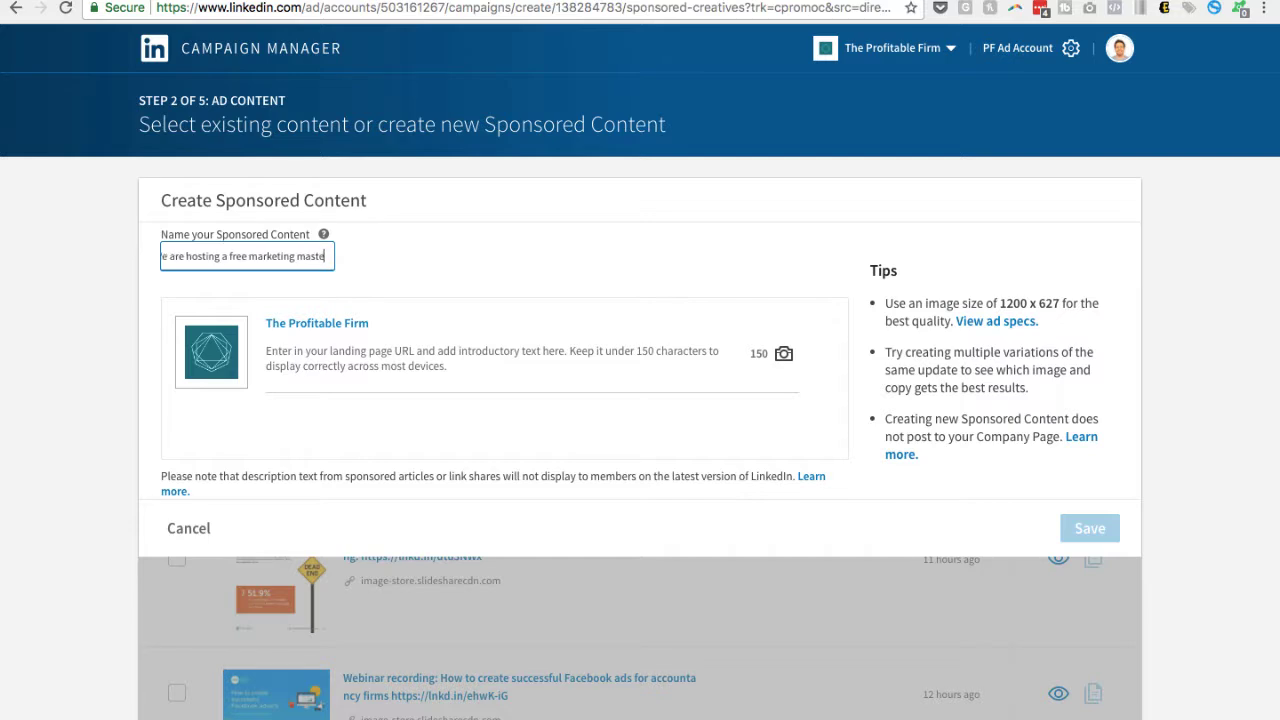
type("rclass f")
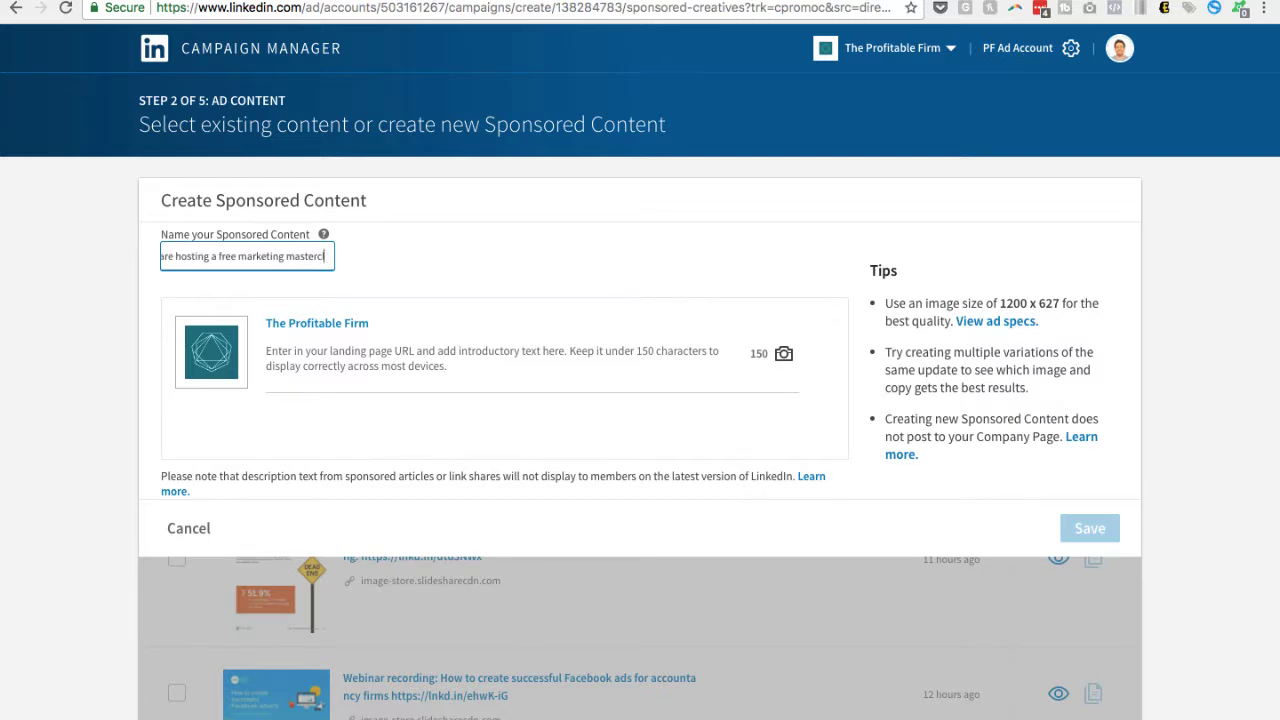
type("or")
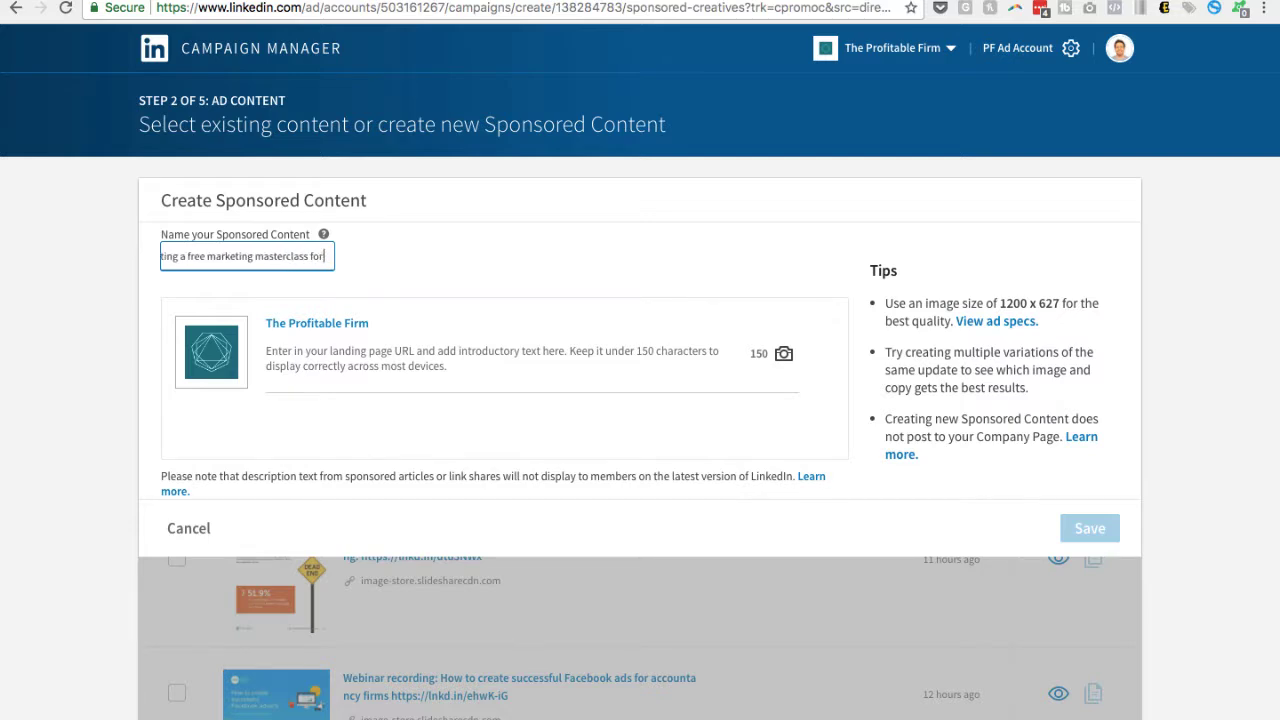
type(" accountan")
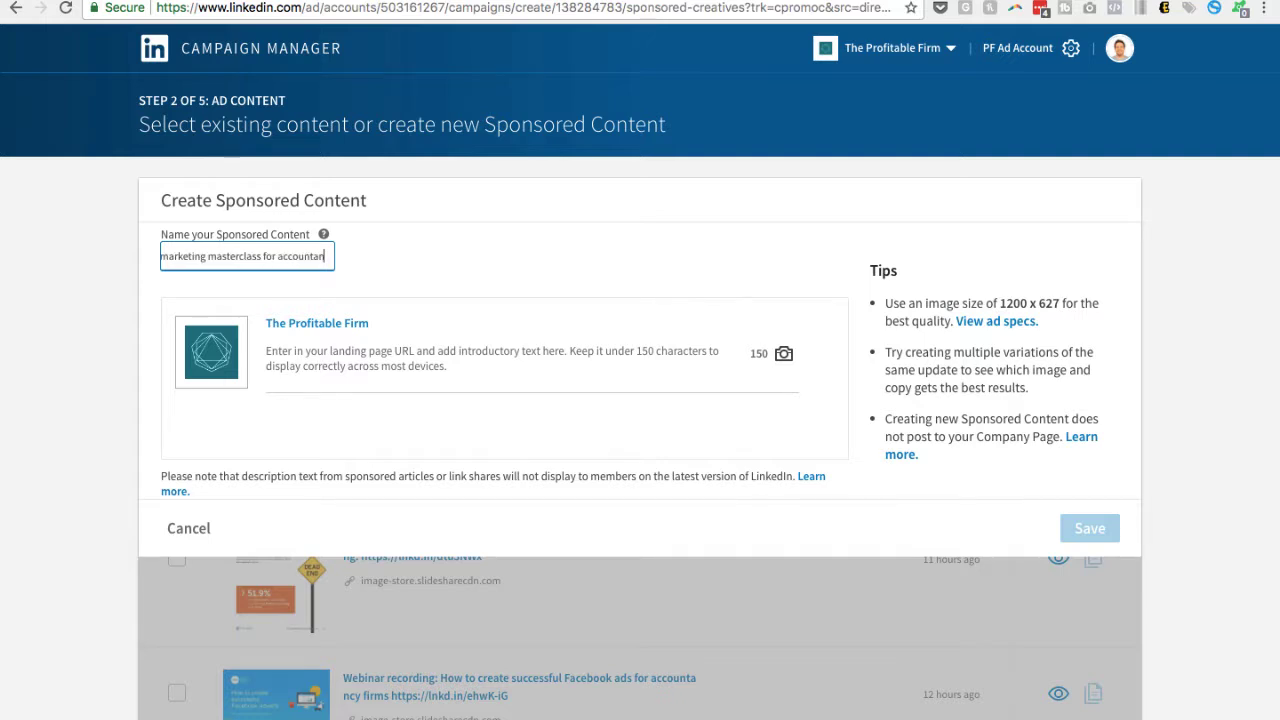
type("ts!")
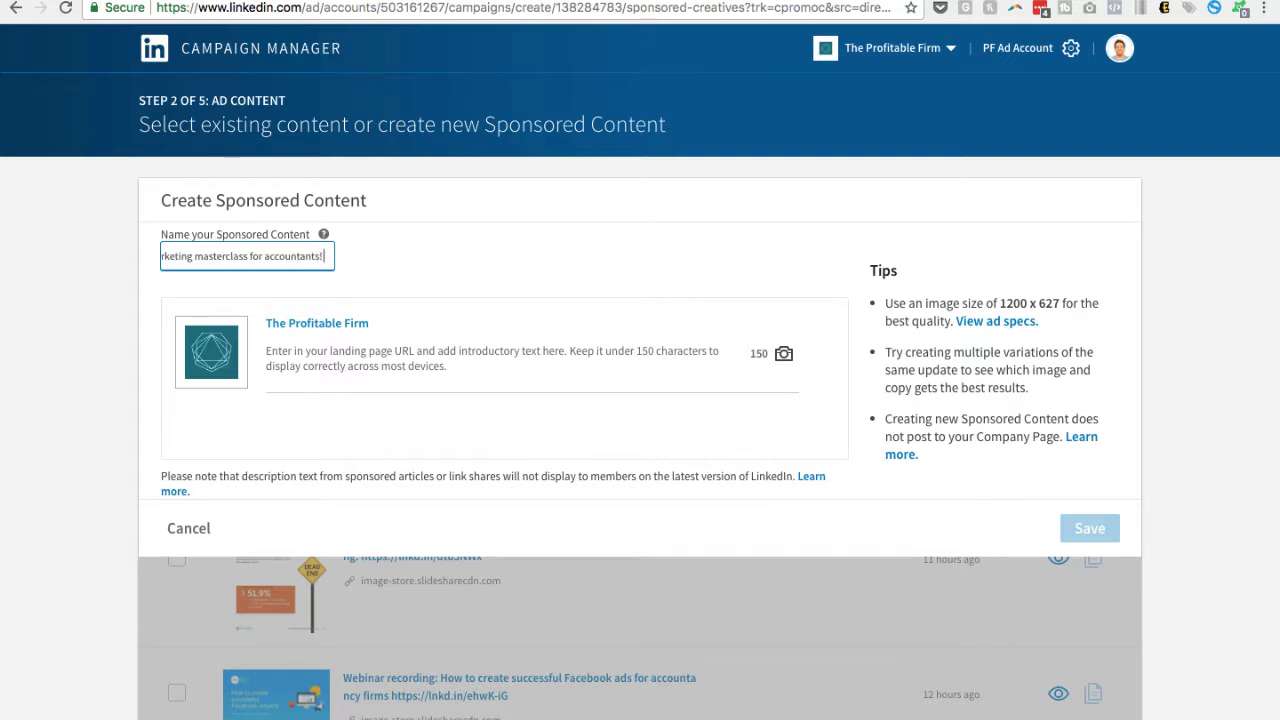
type(" Click sign up f")
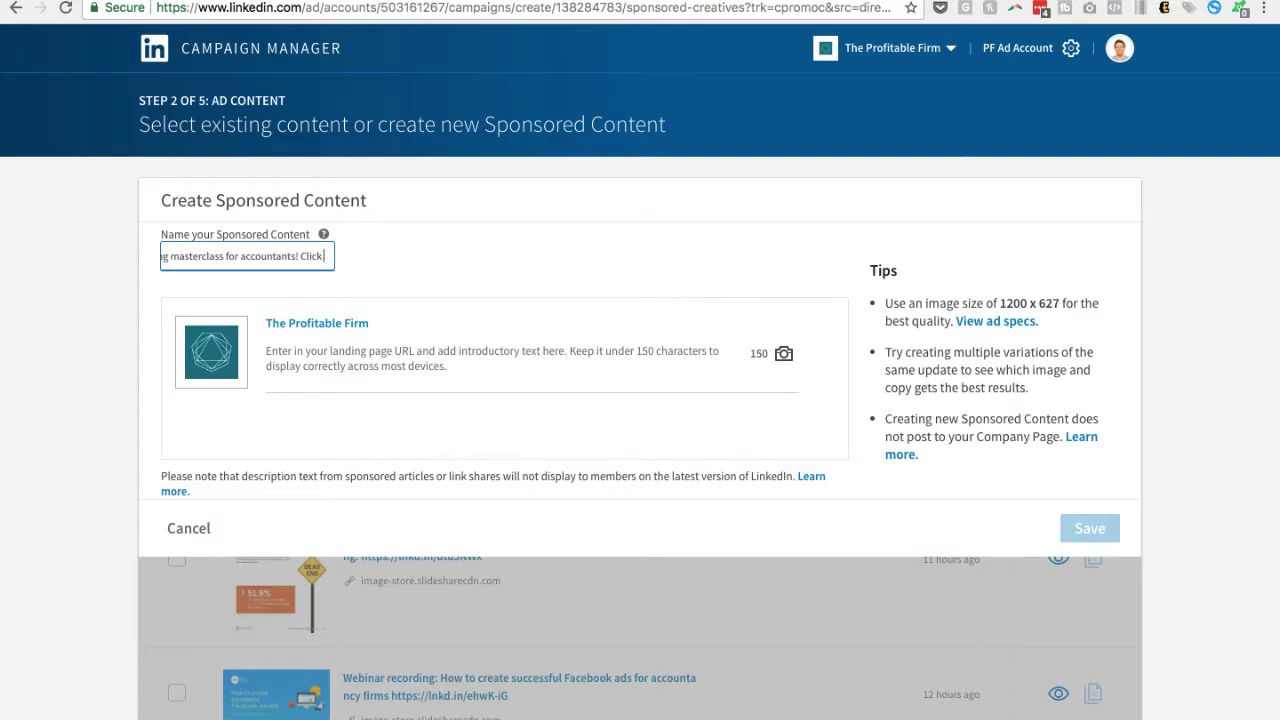
type("or")
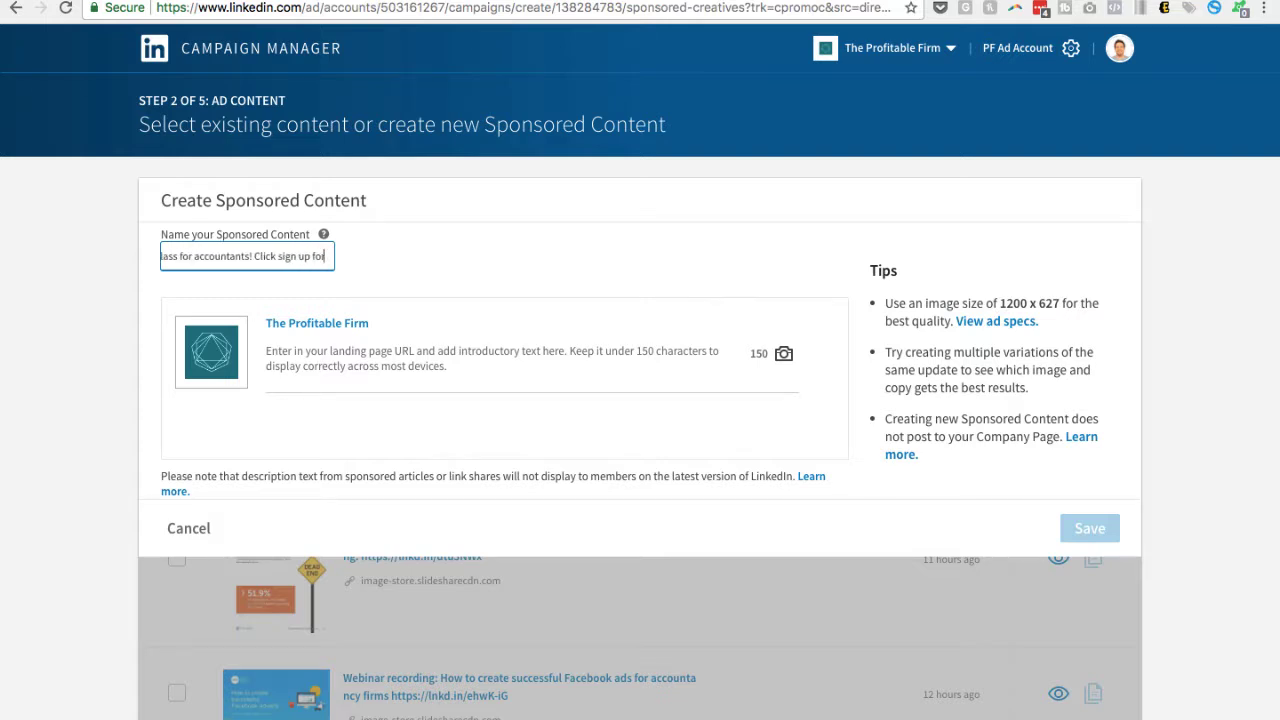
type(" details")
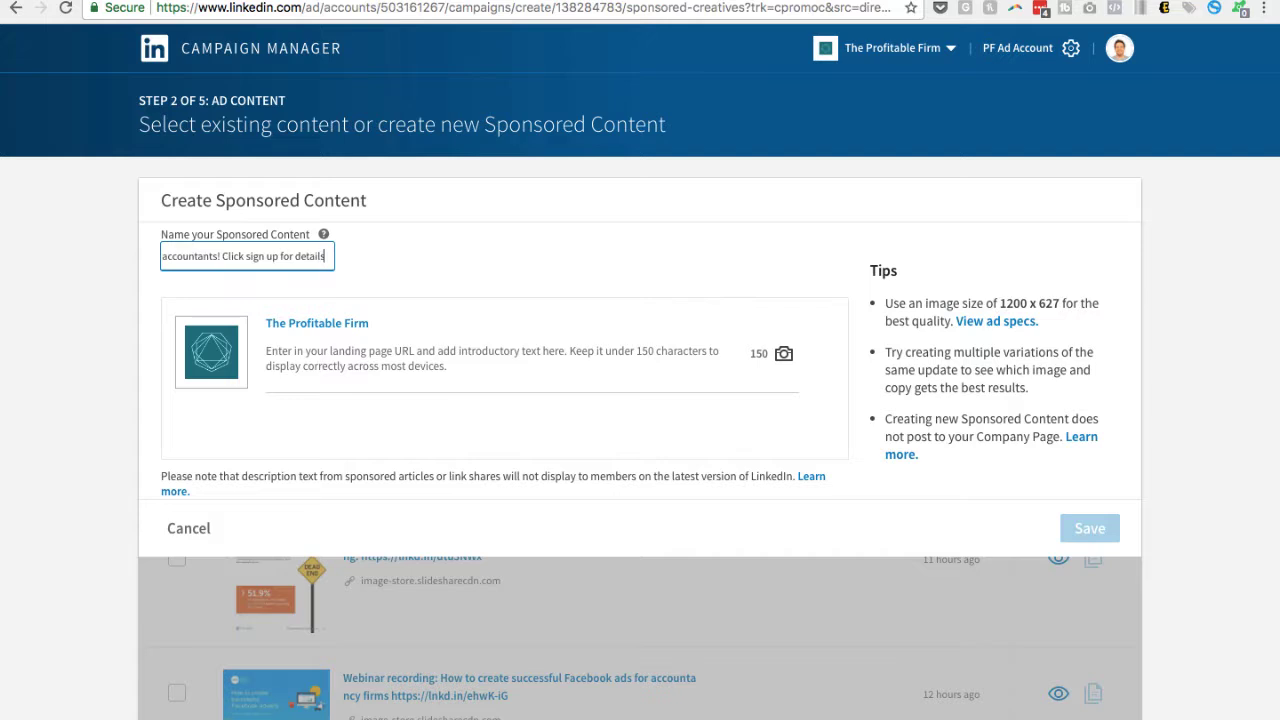
Enter "Test" as the introductory text of the sponsored content
left_click(303, 358)
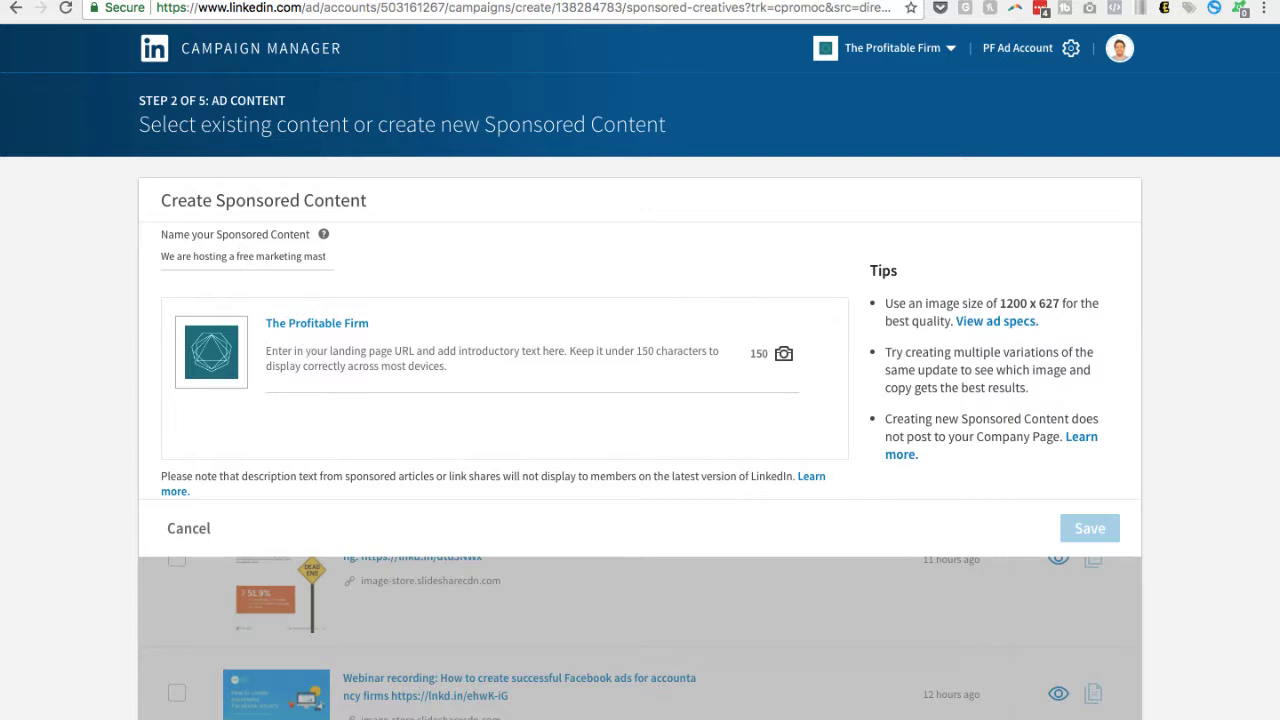
type("Test")
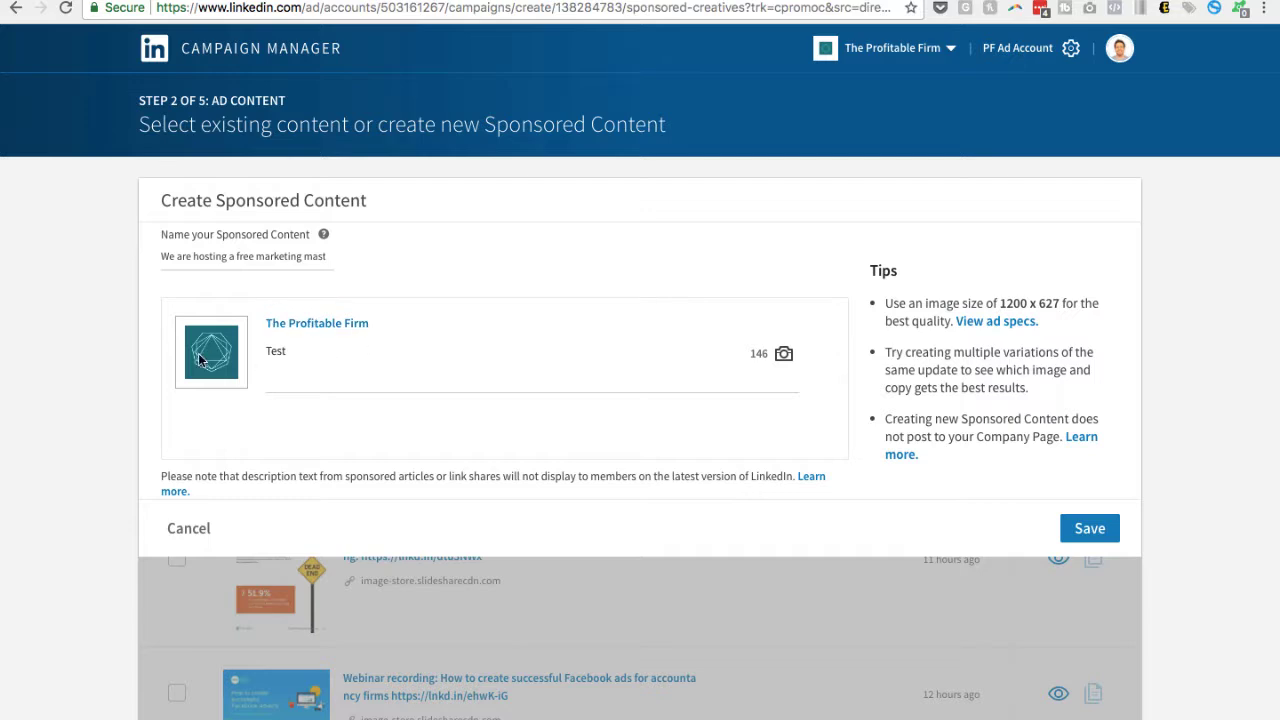
Attach the image "content with right people blog post.png" to the sponsored content and save it
left_click(784, 355)
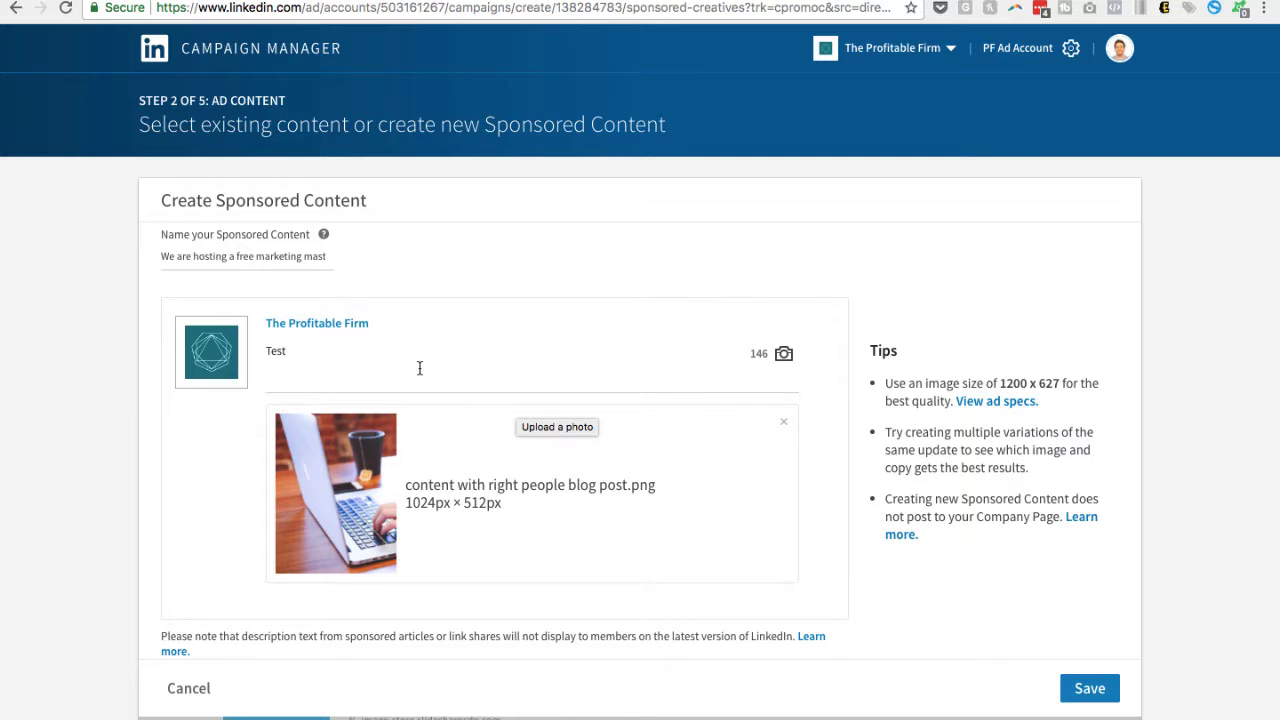
scroll(476, 428, "down", 1)
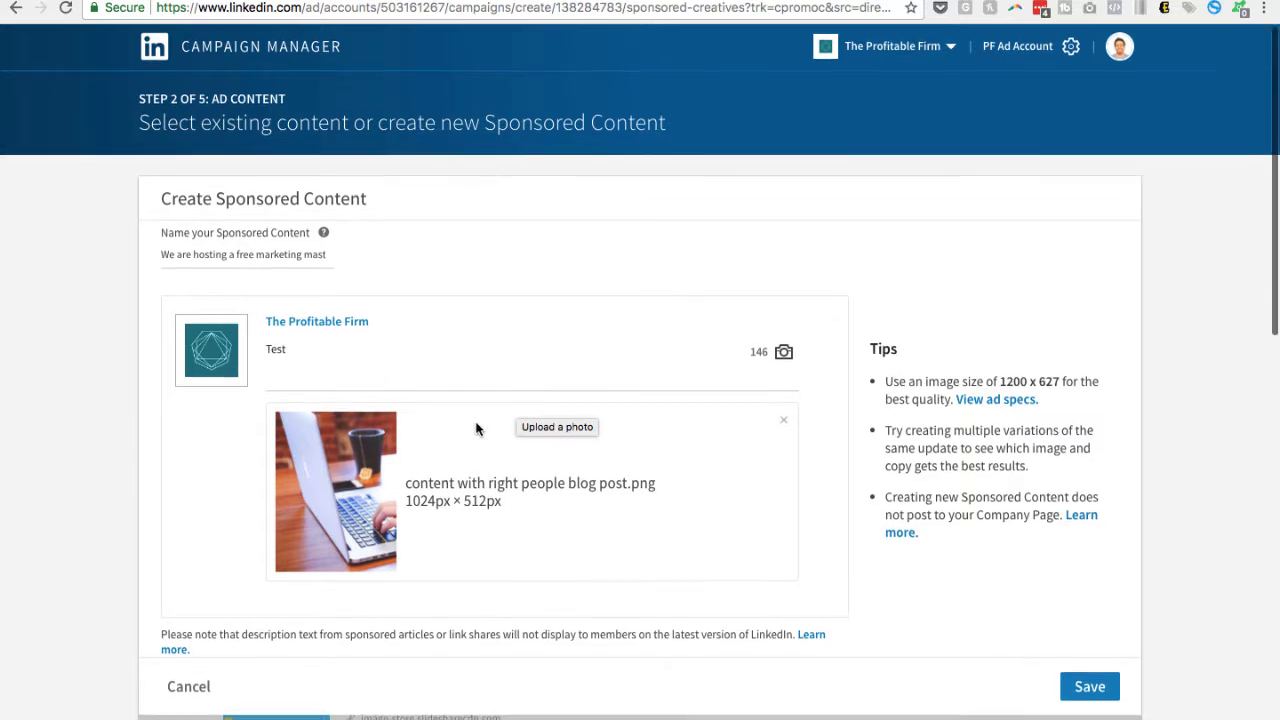
scroll(476, 428, "down", 2)
scroll(476, 428, "down", 3)
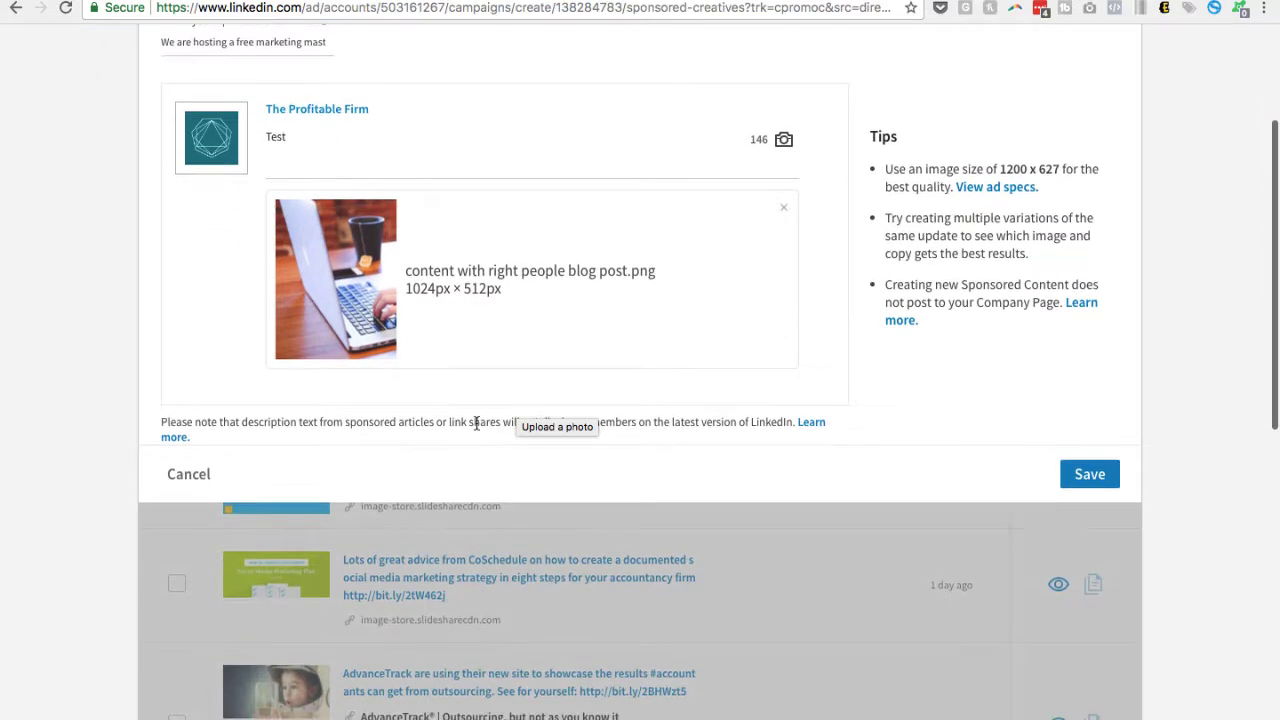
left_click(1094, 477)
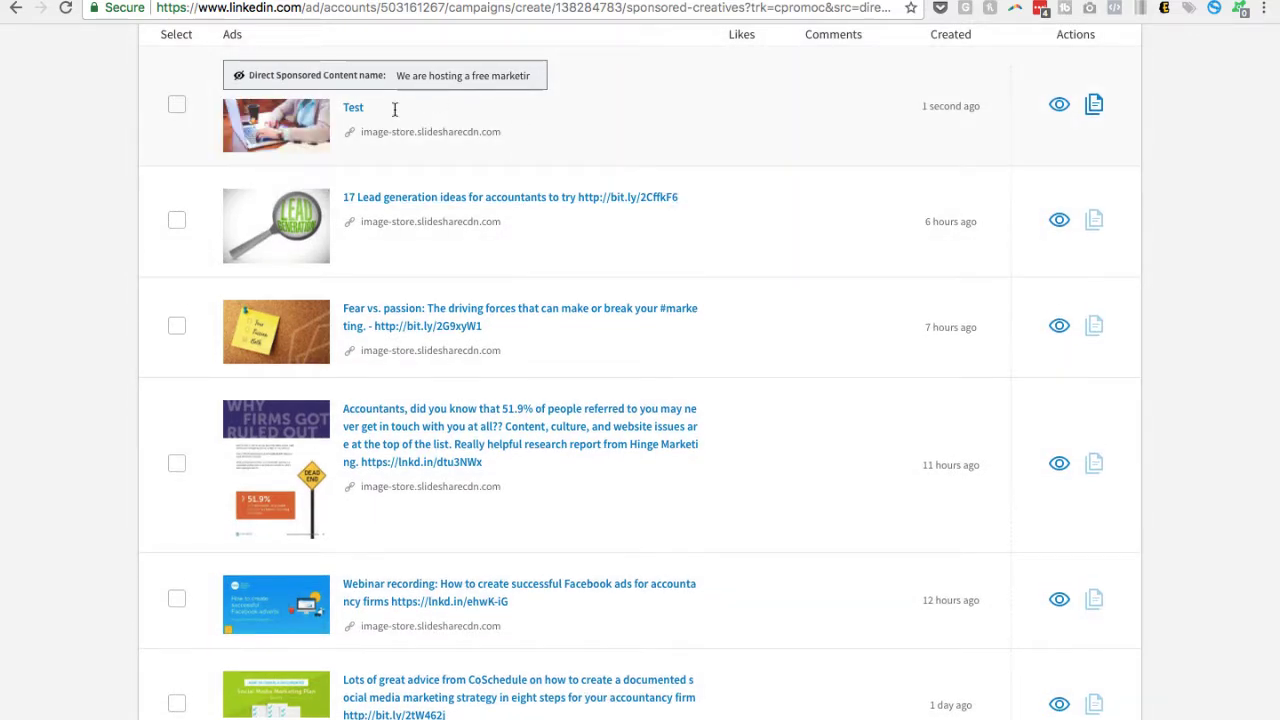
Select the newly created "Test" content and sponsor it in the campaign
scroll(406, 120, "up", 2)
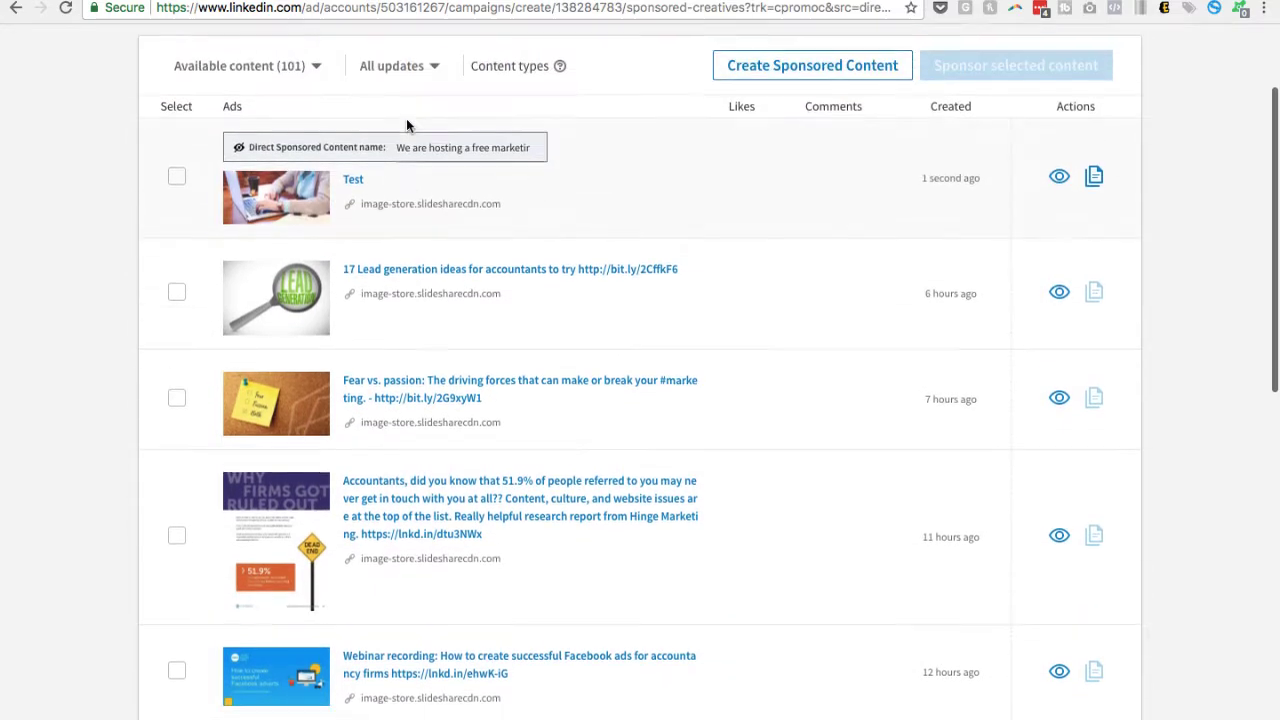
left_click(176, 190)
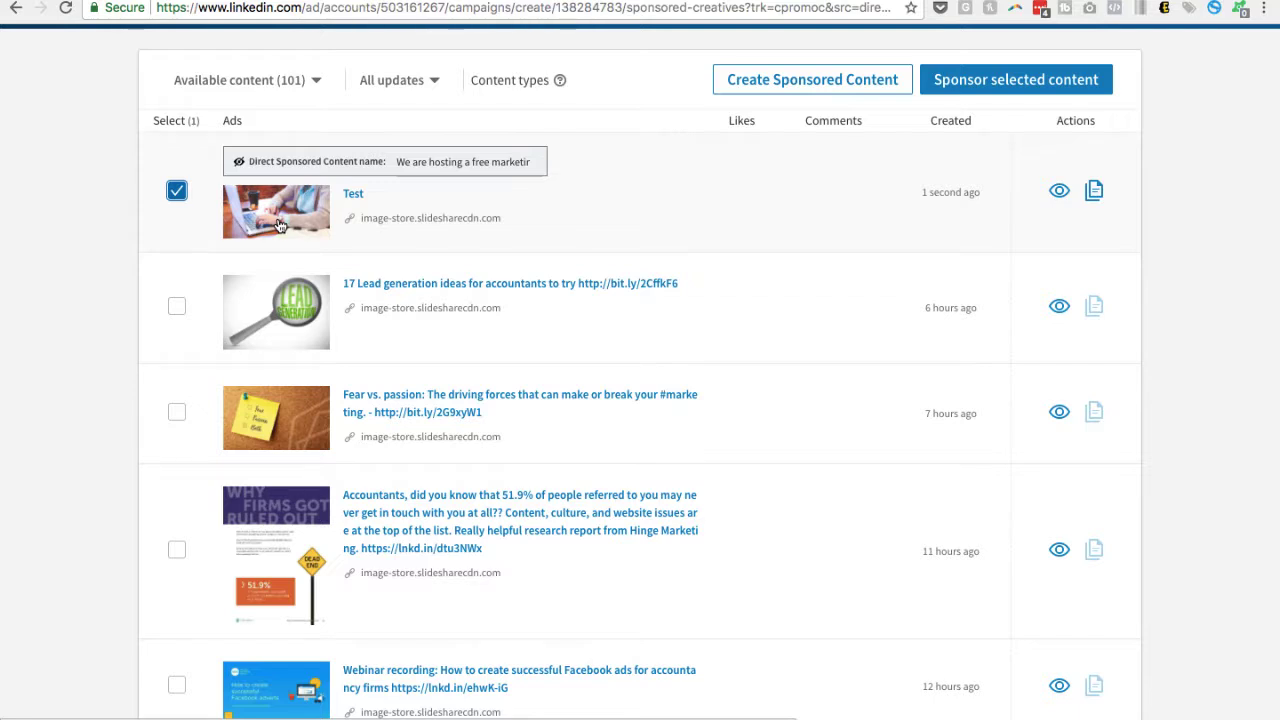
left_click(1007, 80)
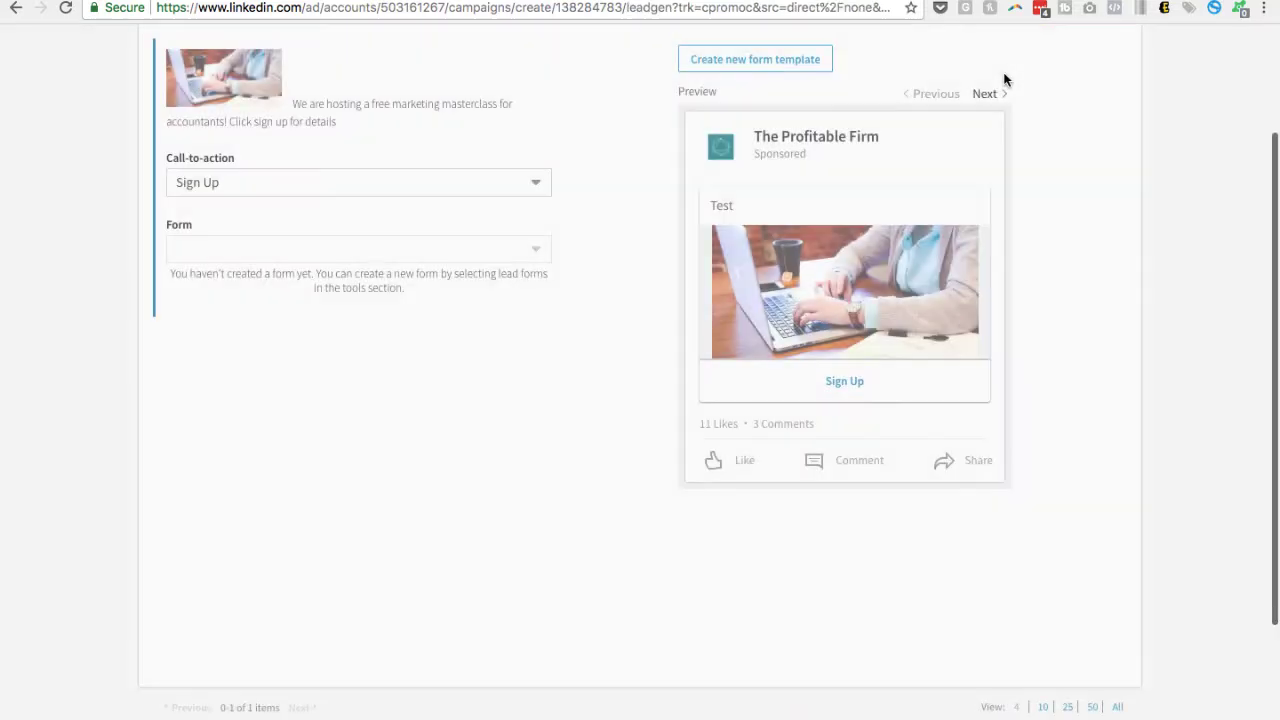
Review the call-to-action options for the ad and choose Sign Up
scroll(646, 180, "up", 1)
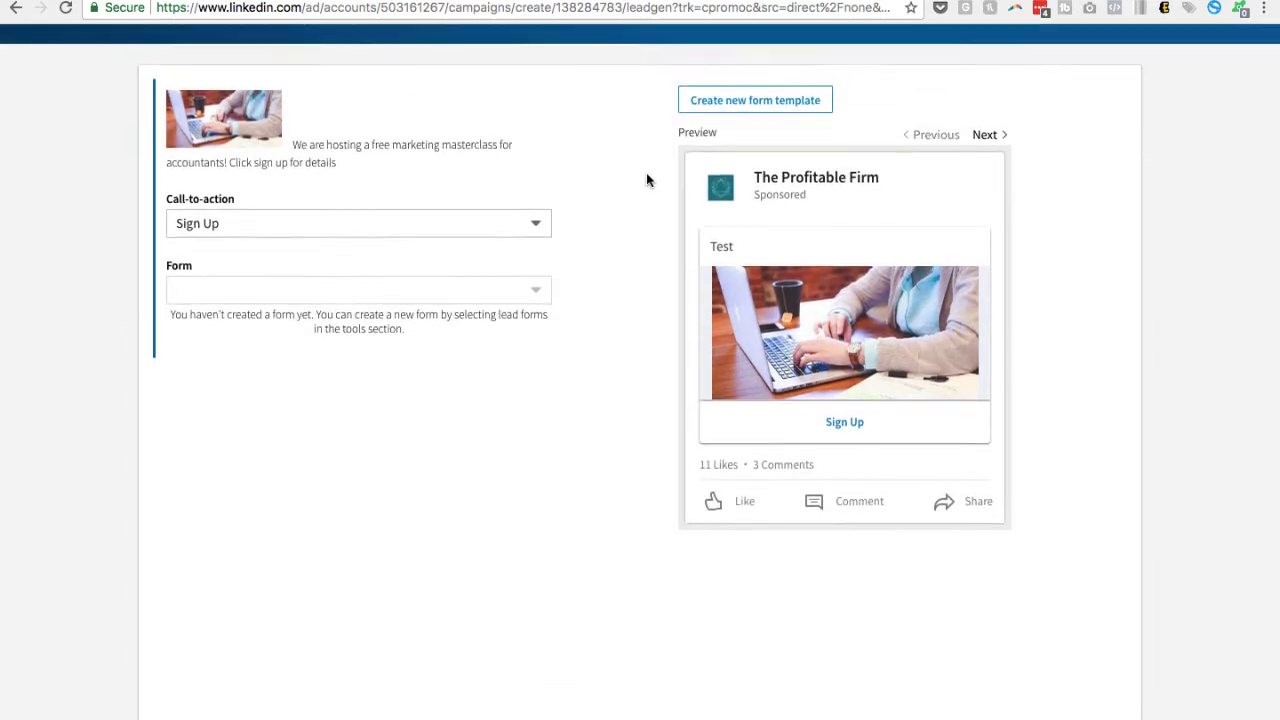
left_click(421, 229)
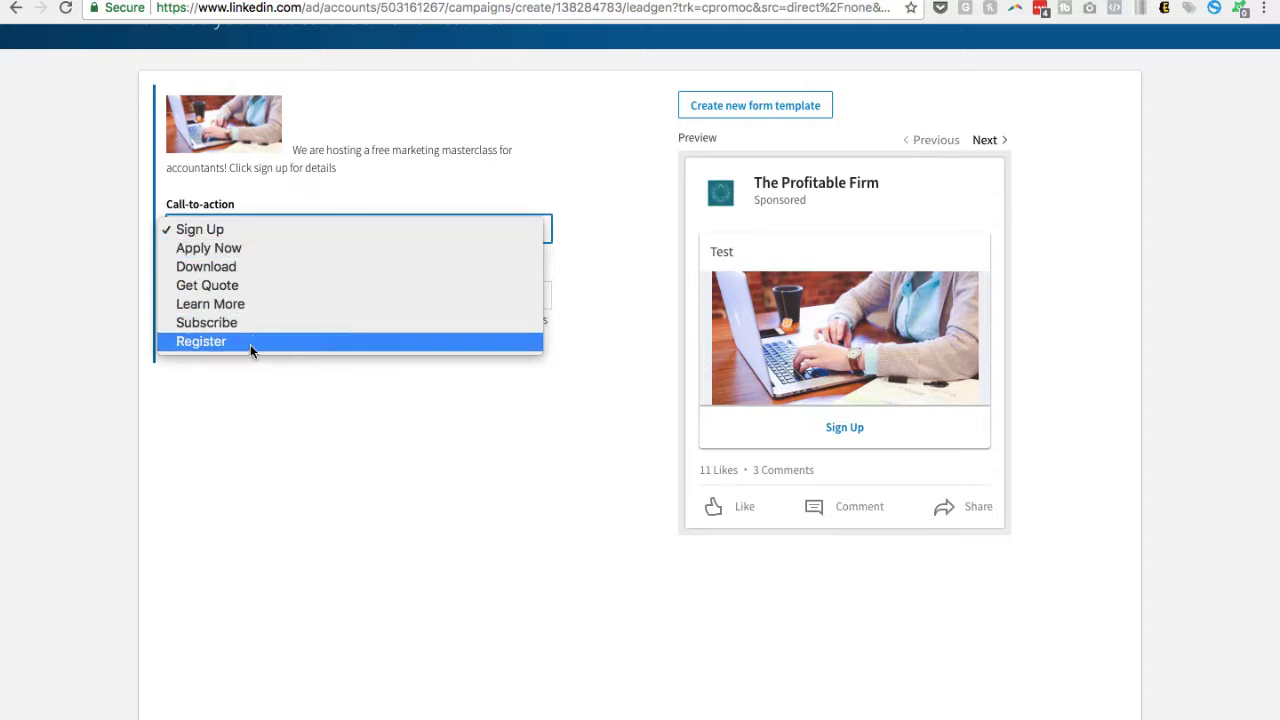
left_click(232, 230)
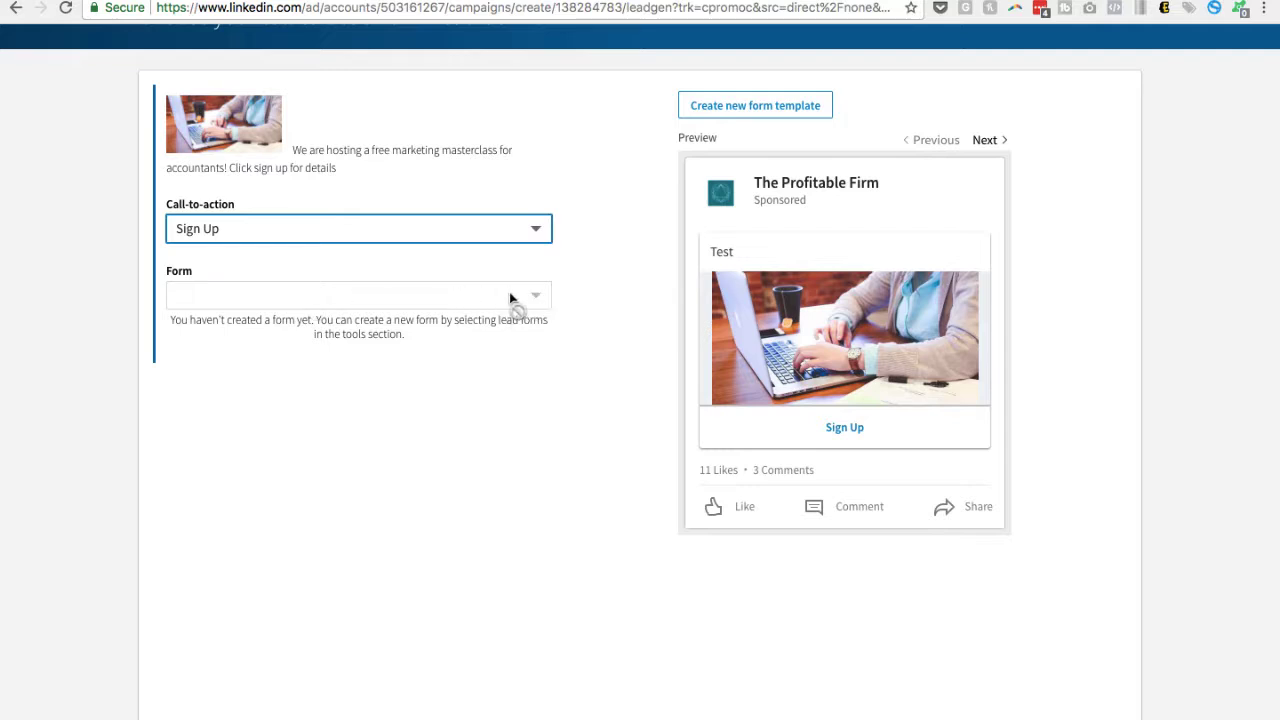
Create a new lead form template with the offer headline "Sign up for the free marketing class"
left_click(741, 110)
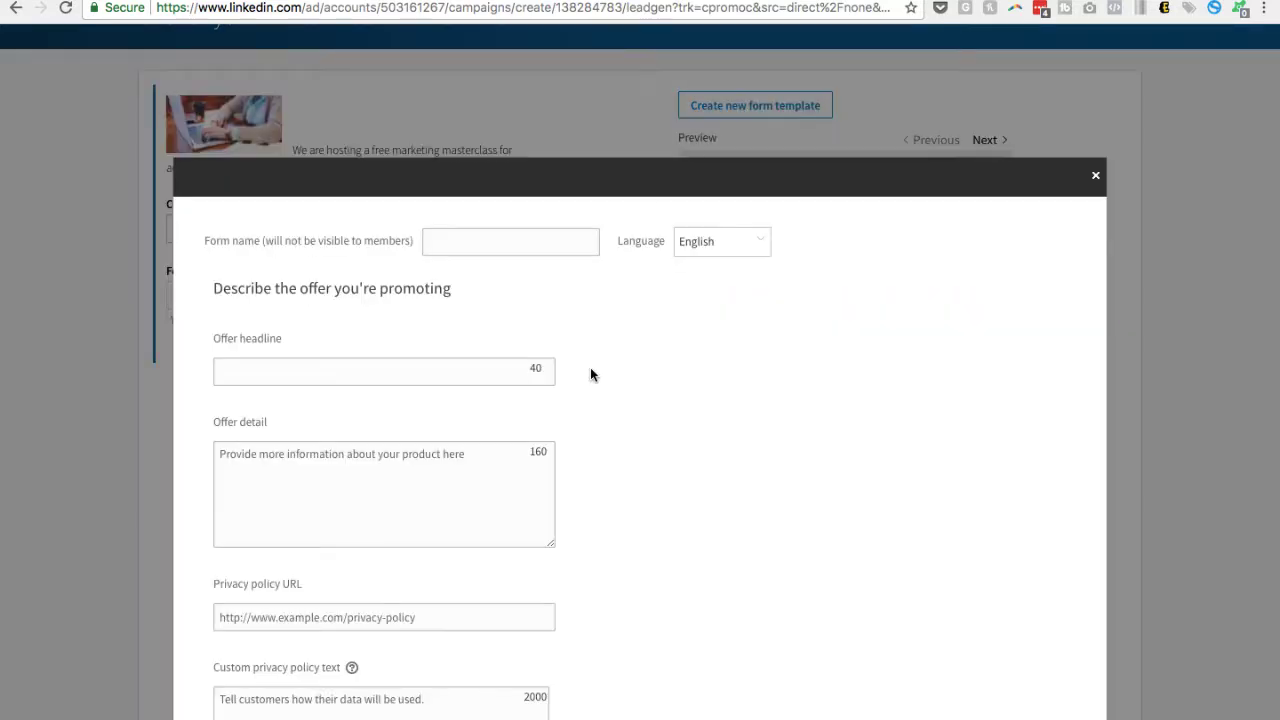
left_click(386, 300)
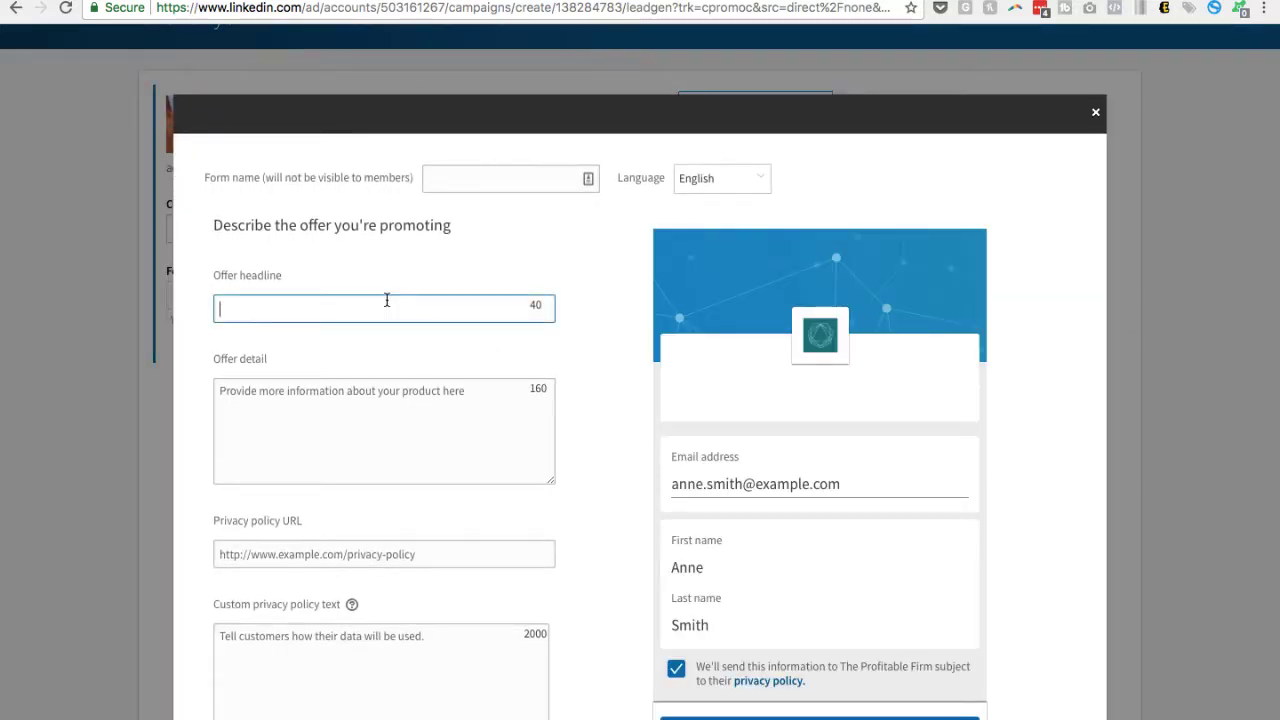
type("Sig")
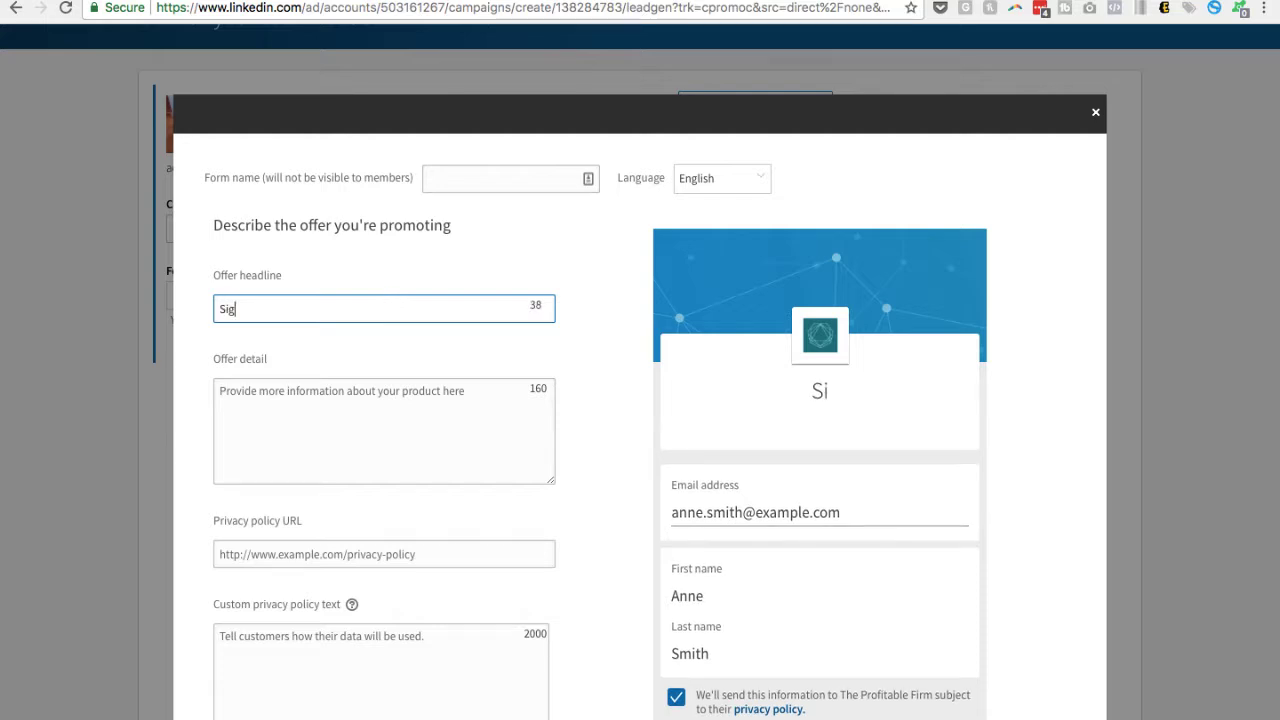
type("n up for the free ,ar")
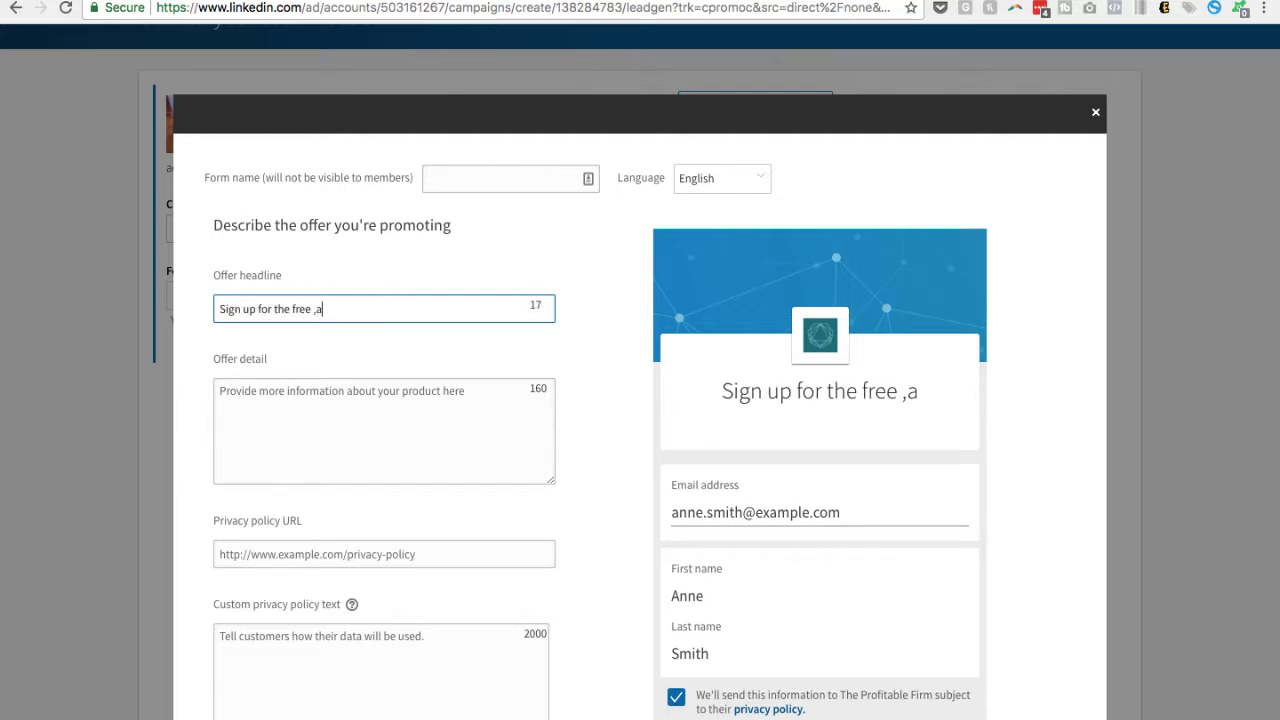
key("BackSpace")
key("BackSpace")
key("BackSpace")
type(",m")
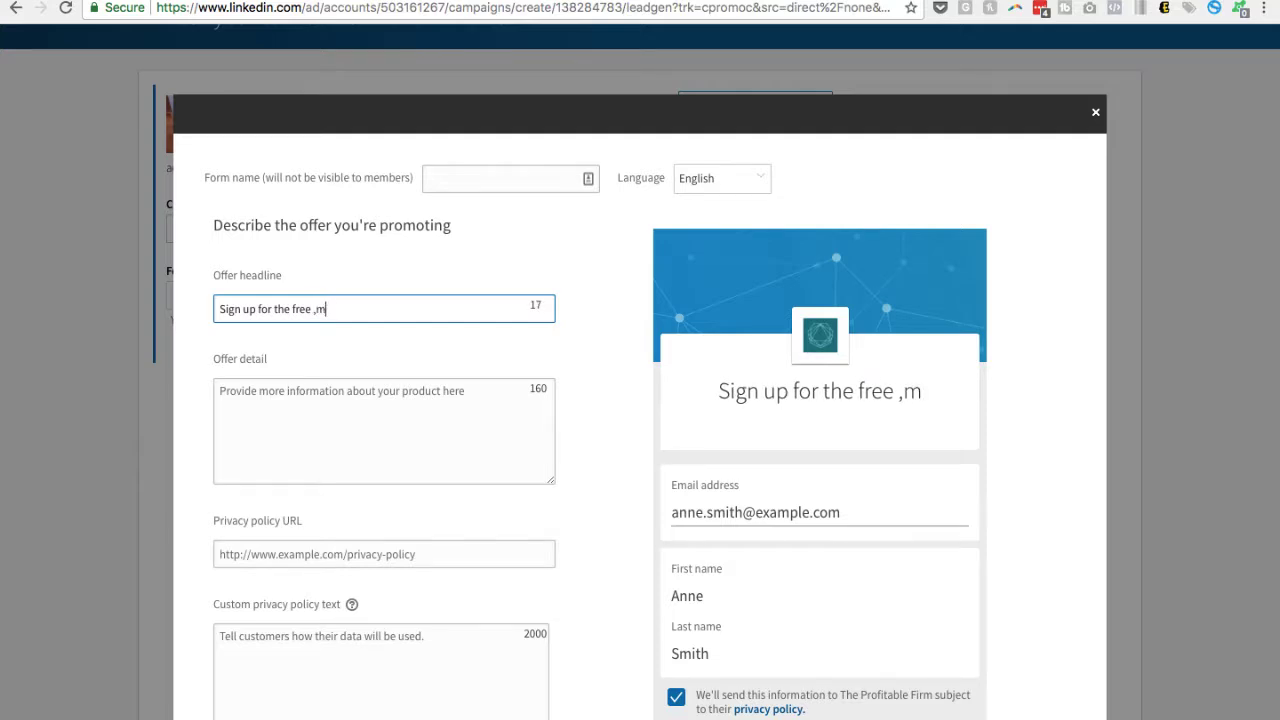
type("arketing class")
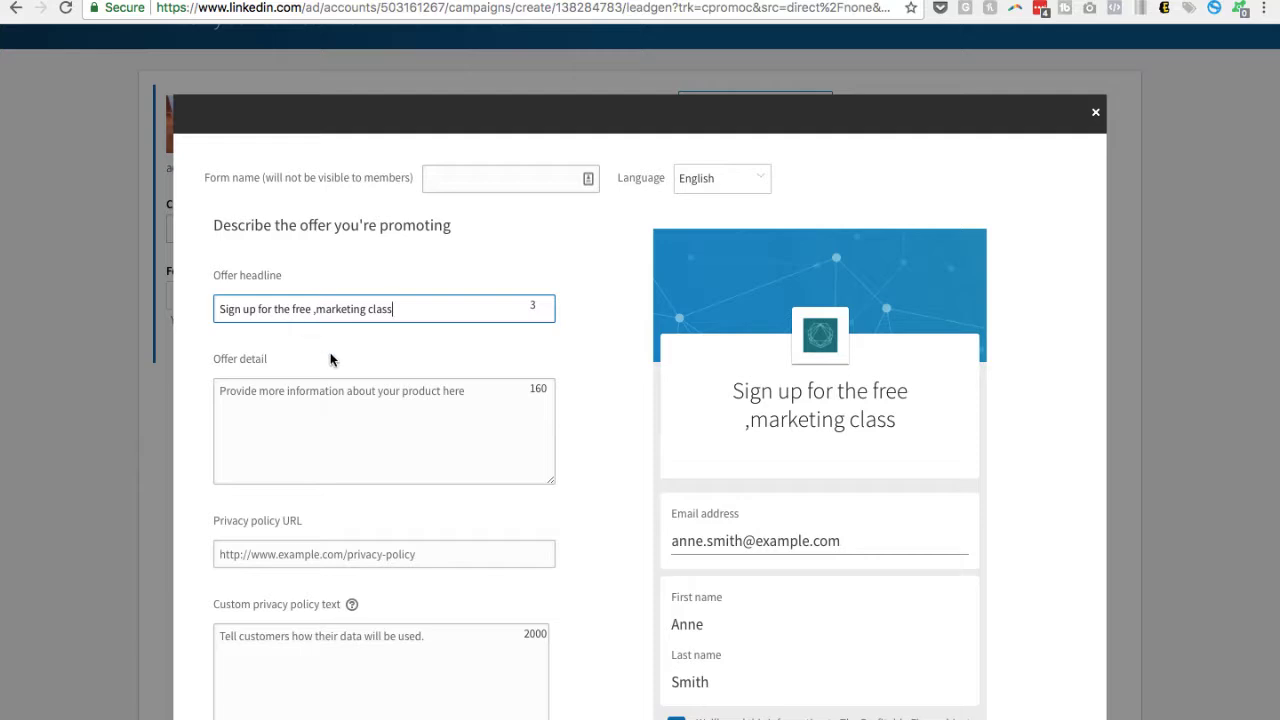
left_click(316, 309)
key("BackSpace")
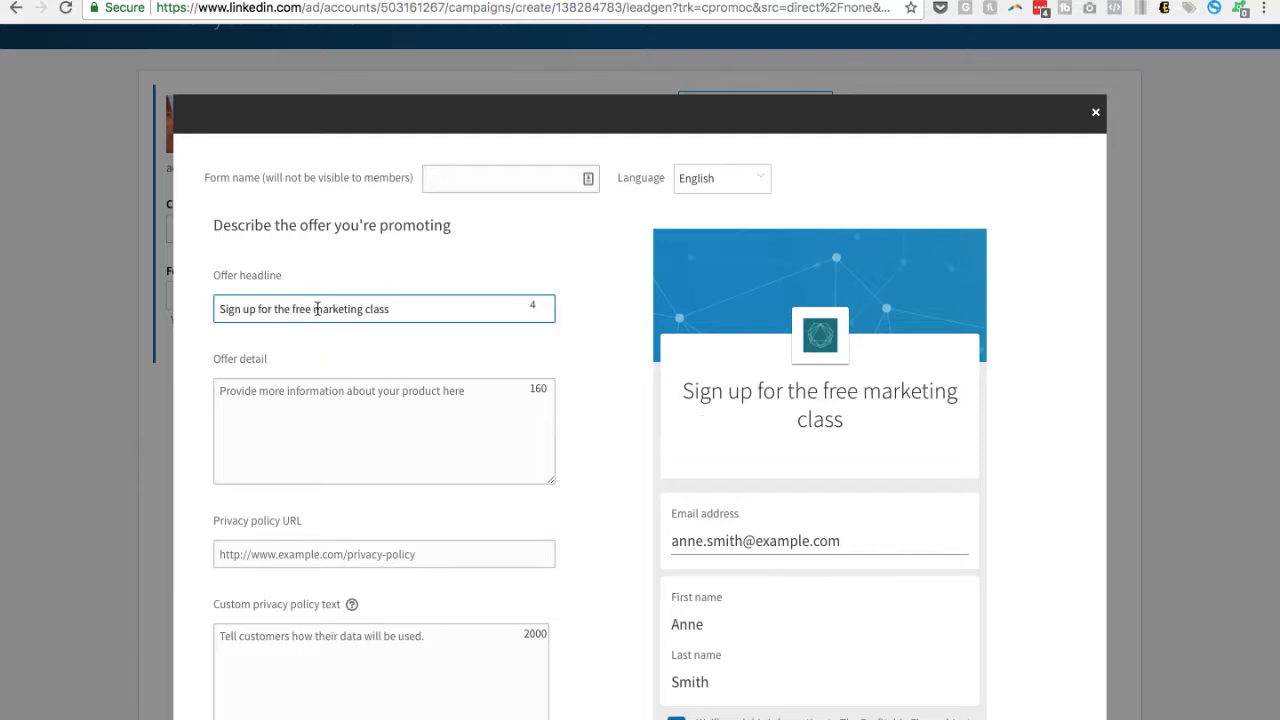
Enter "Enter your details below" as the form's offer detail
left_click(396, 403)
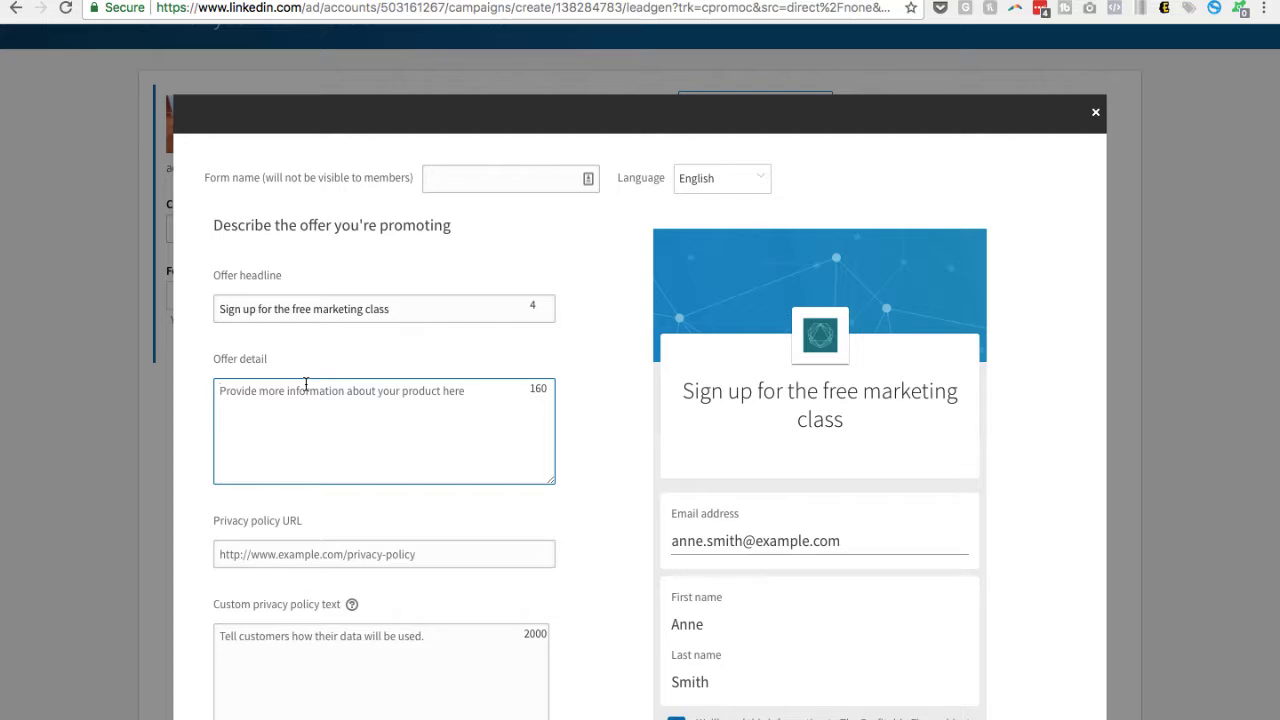
type("E")
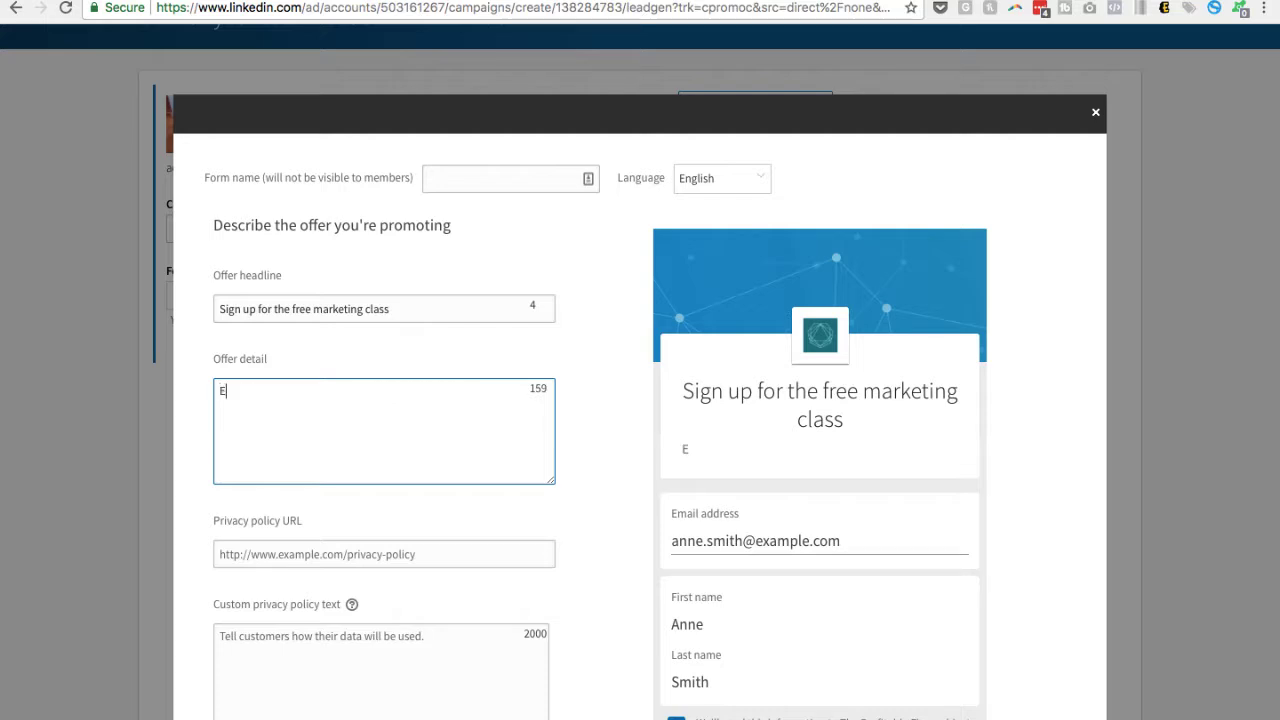
type("nter the")
key("BackSpace")
key("BackSpace")
key("BackSpace")
key("BackSpace")
type("your d")
key("BackSpace")
key("BackSpace")
key("BackSpace")
key("BackSpace")
key("BackSpace")
key("BackSpace")
type("your detai")
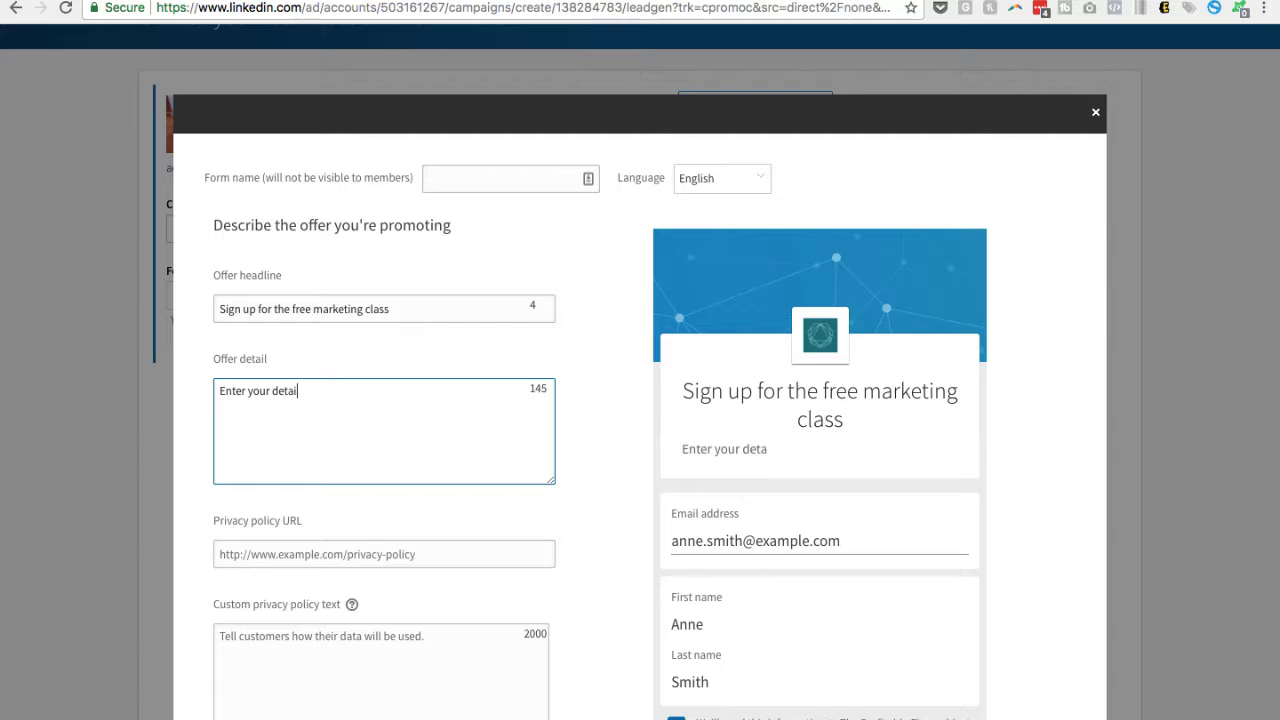
type("ls below")
Look up the freeprivacypolicy.com address in a new browser tab for the form's privacy policy
scroll(274, 434, "down", 1)
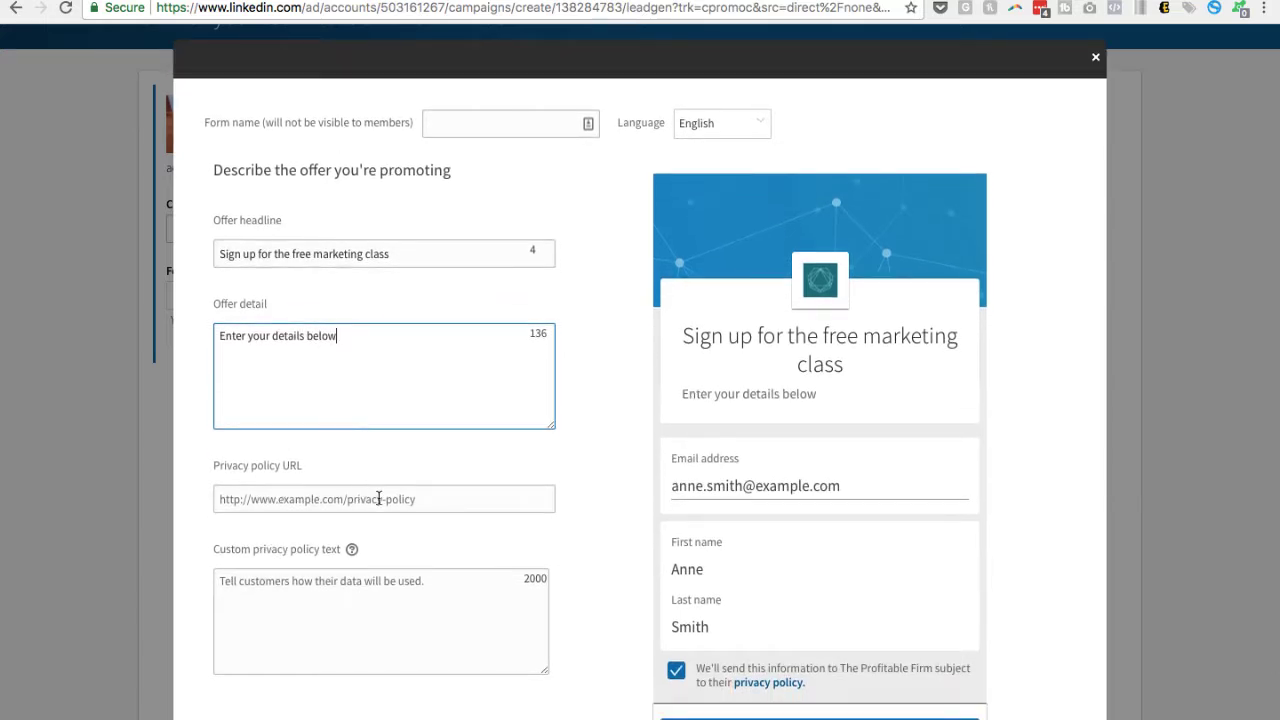
left_click(414, 502)
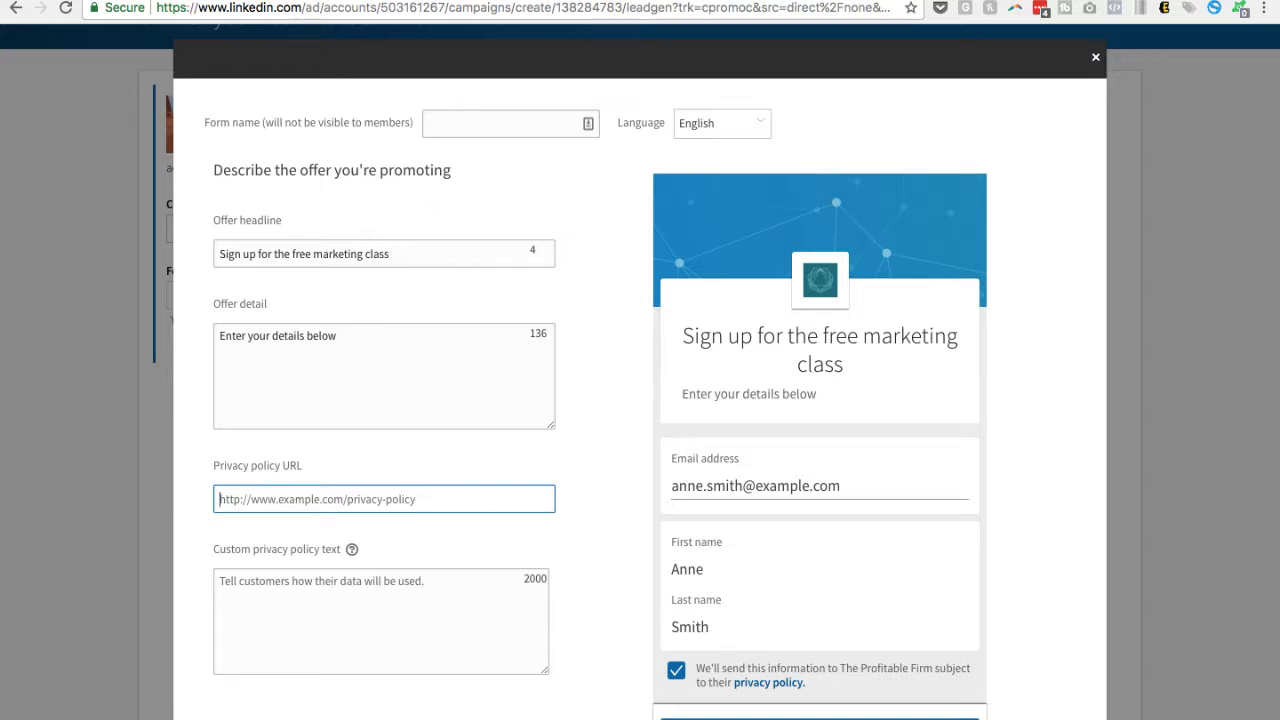
key("ctrl+t")
type("free")
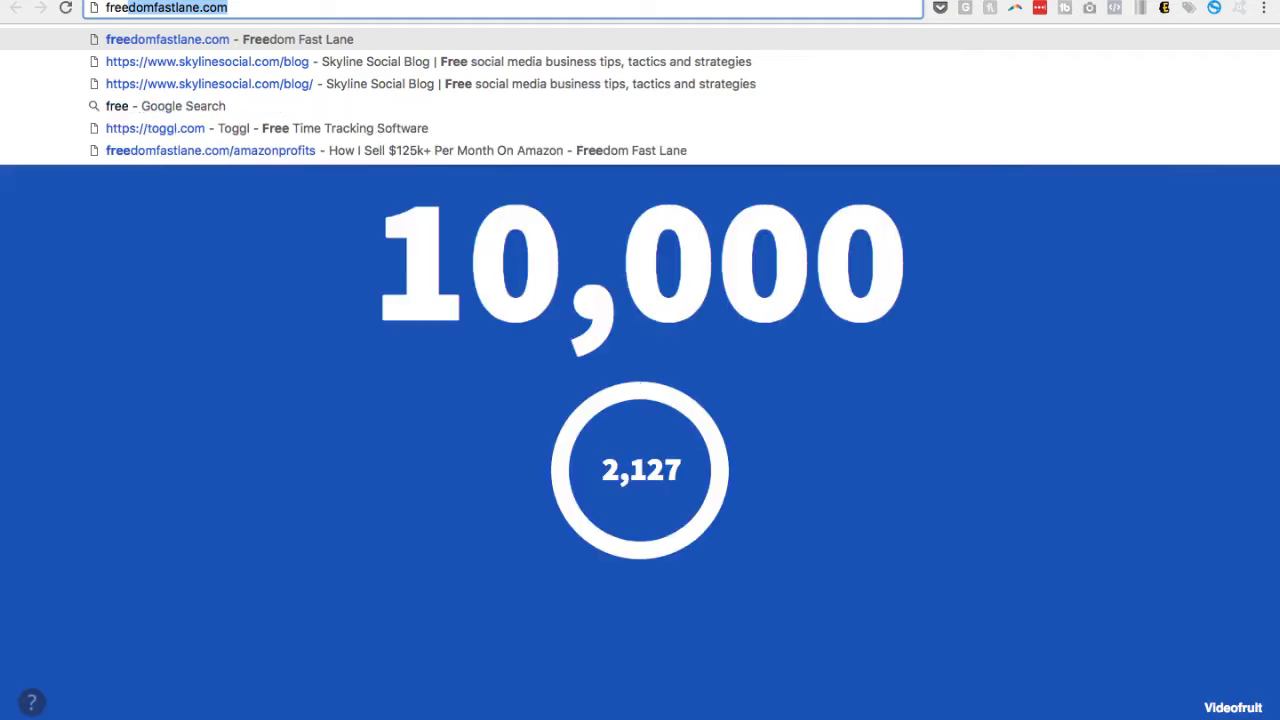
type("privacypolicy")
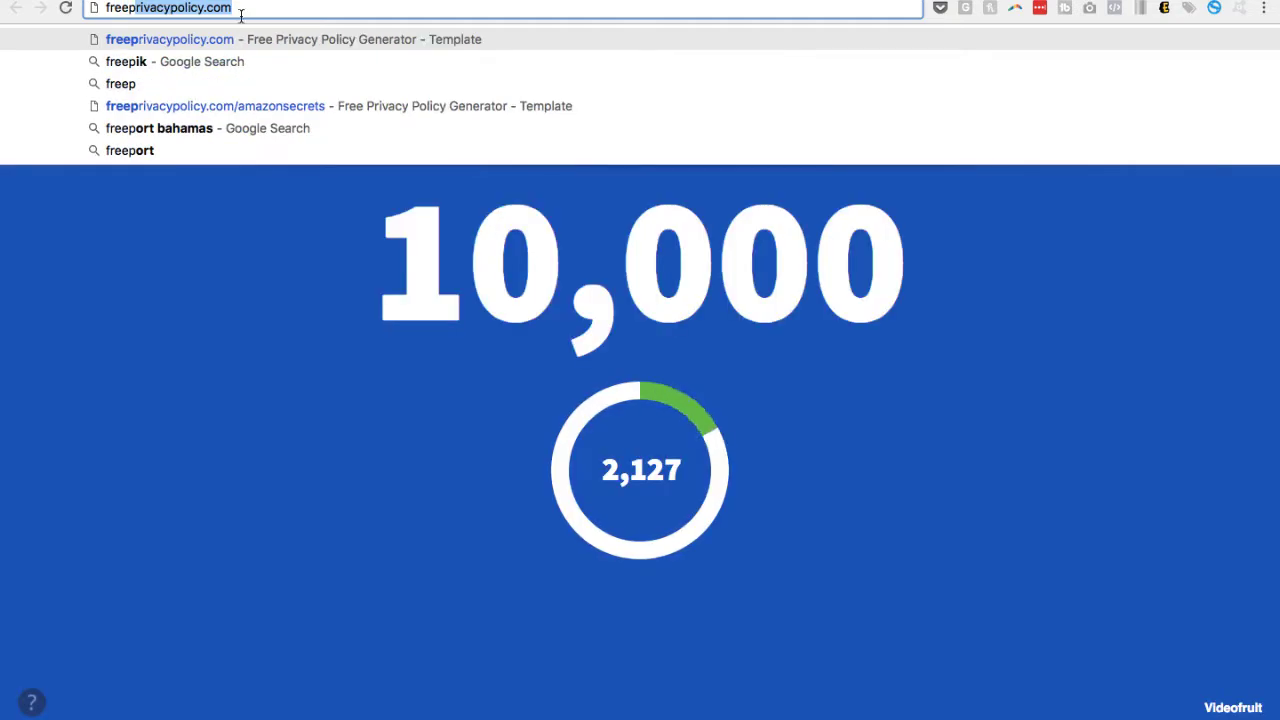
key("super+a")
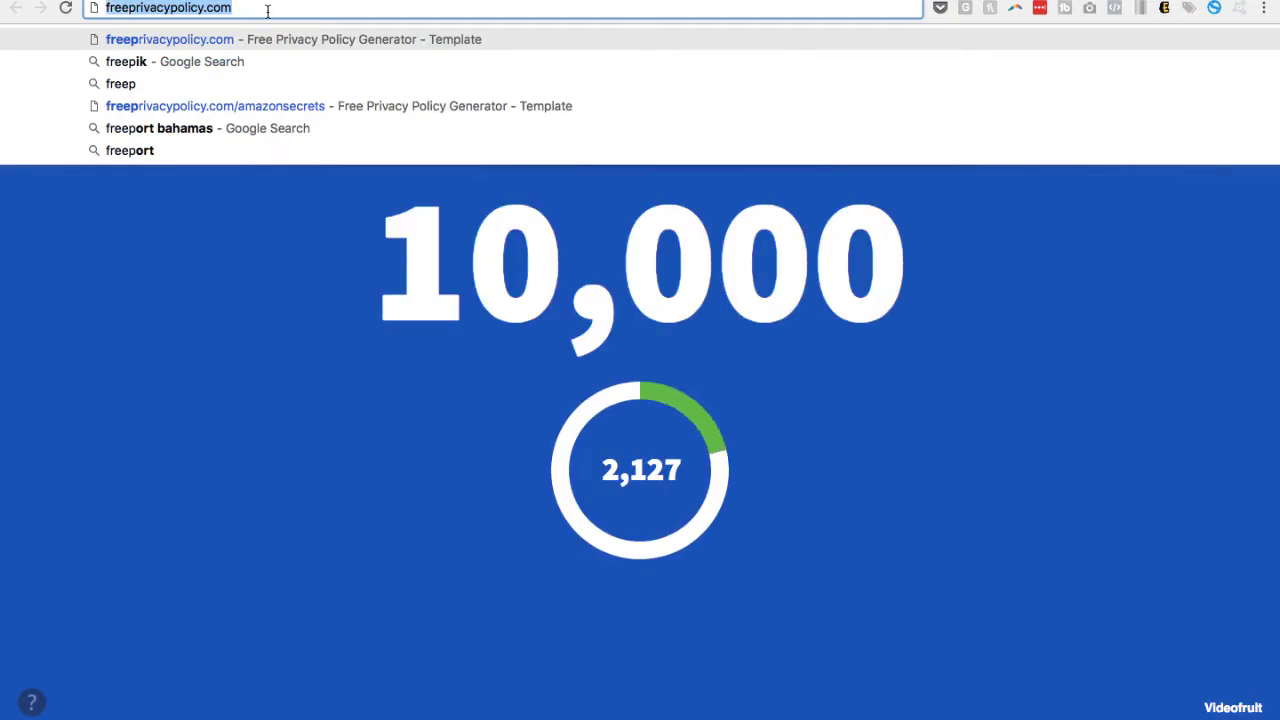
left_click(268, 11)
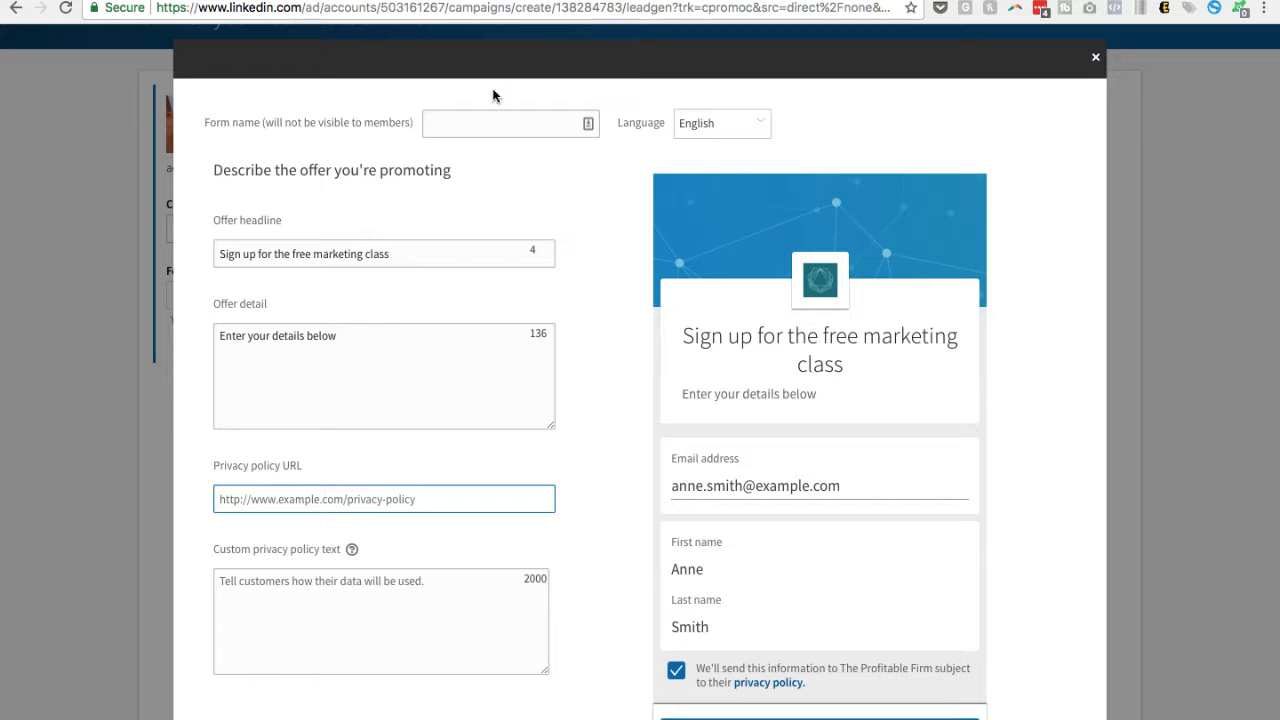
scroll(79, 410, "down", 2)
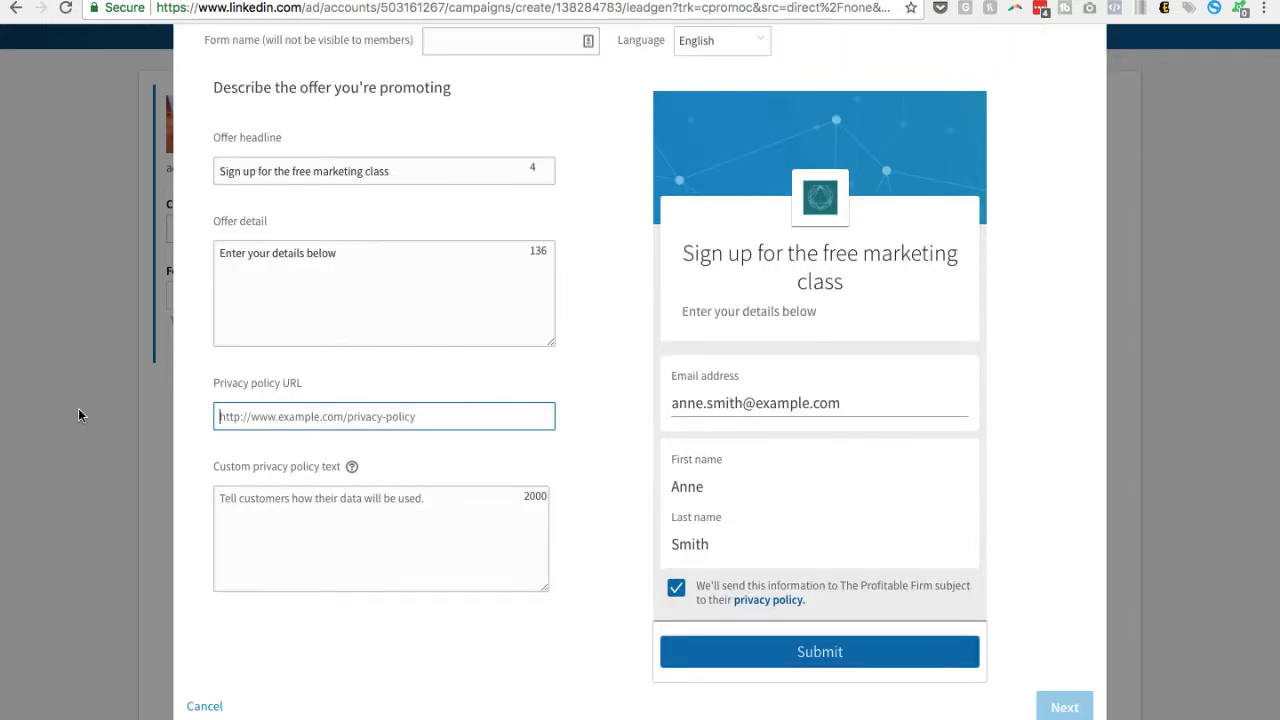
type("https://theprofitablefirm.com")
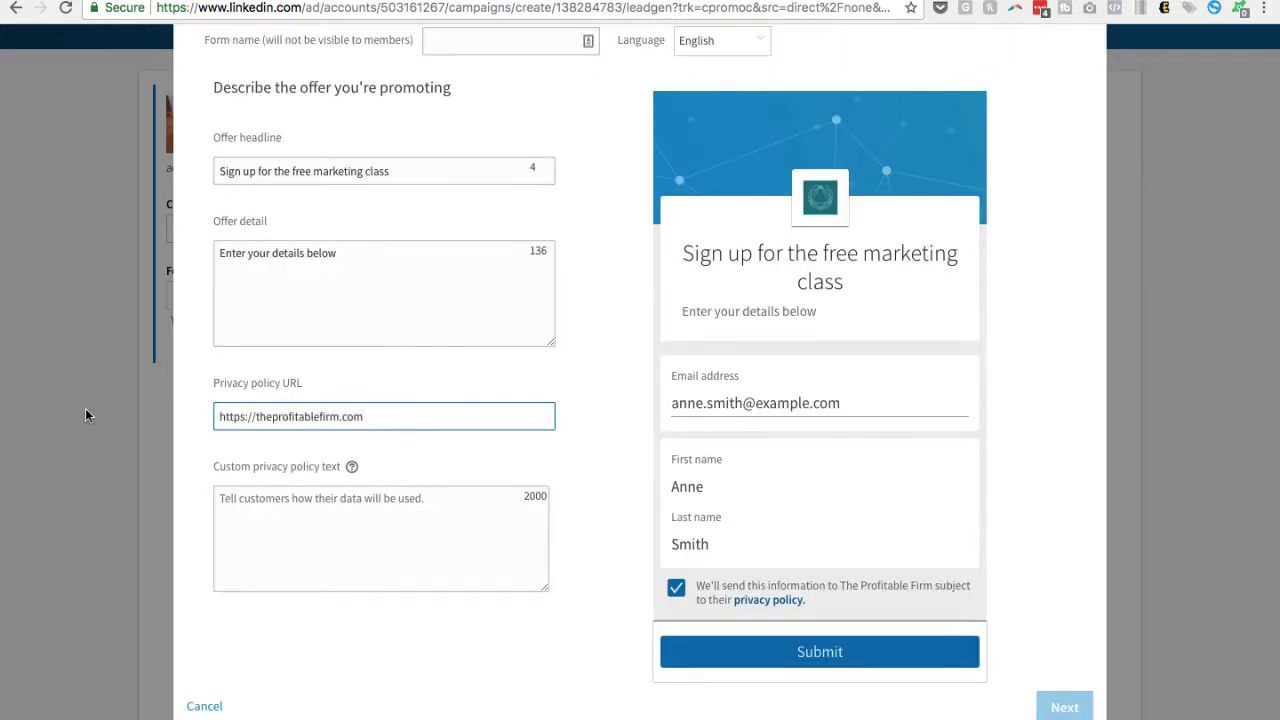
left_click(334, 524)
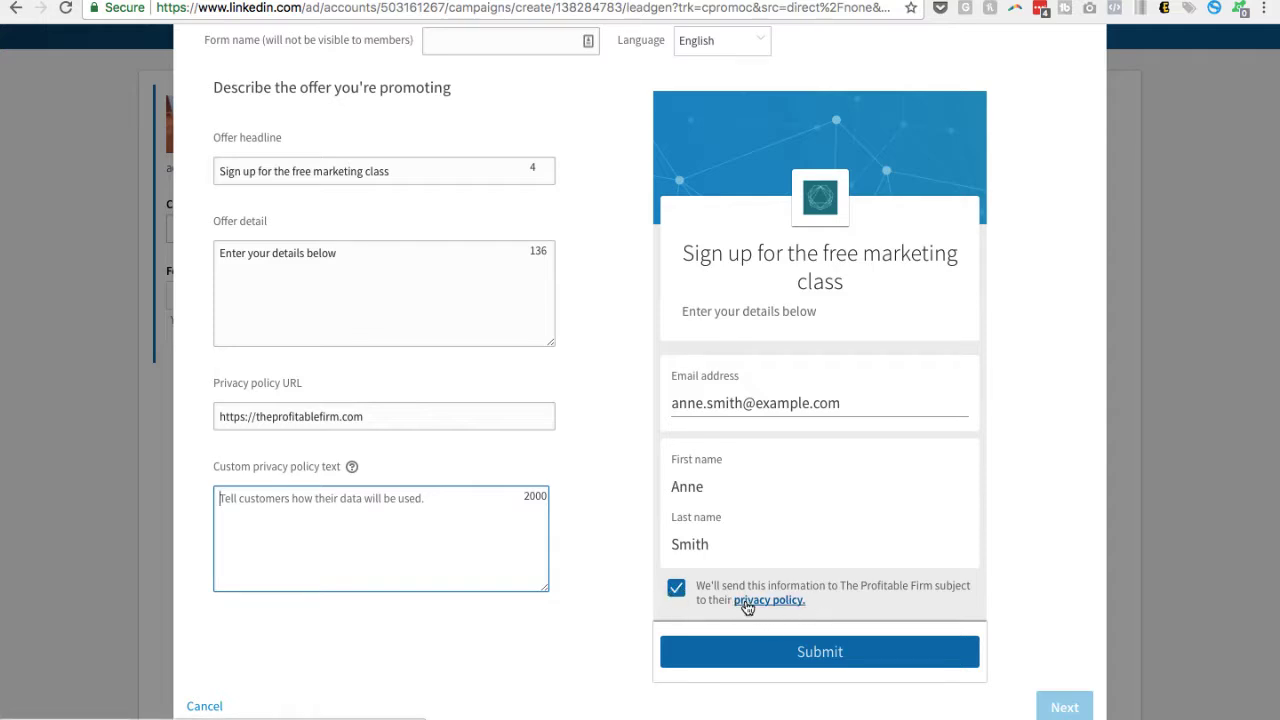
left_click(417, 427)
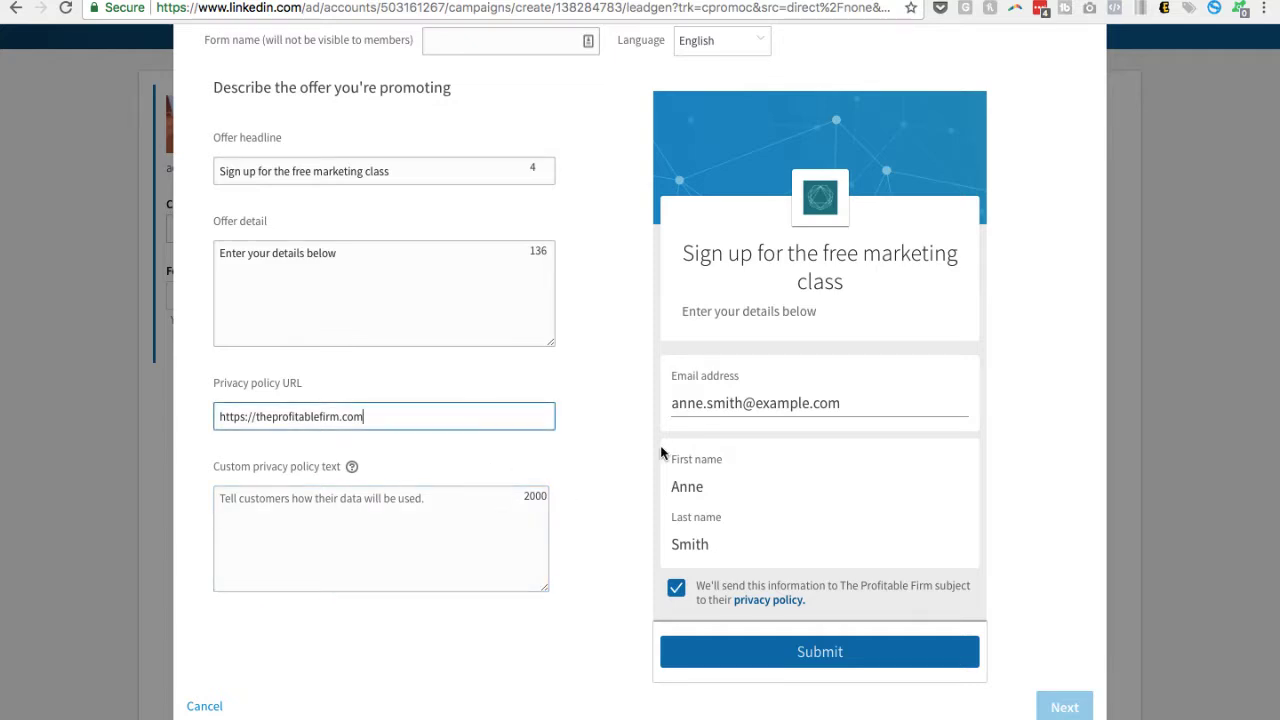
type("/privacy")
scroll(422, 174, "up", 1)
scroll(423, 180, "down", 1)
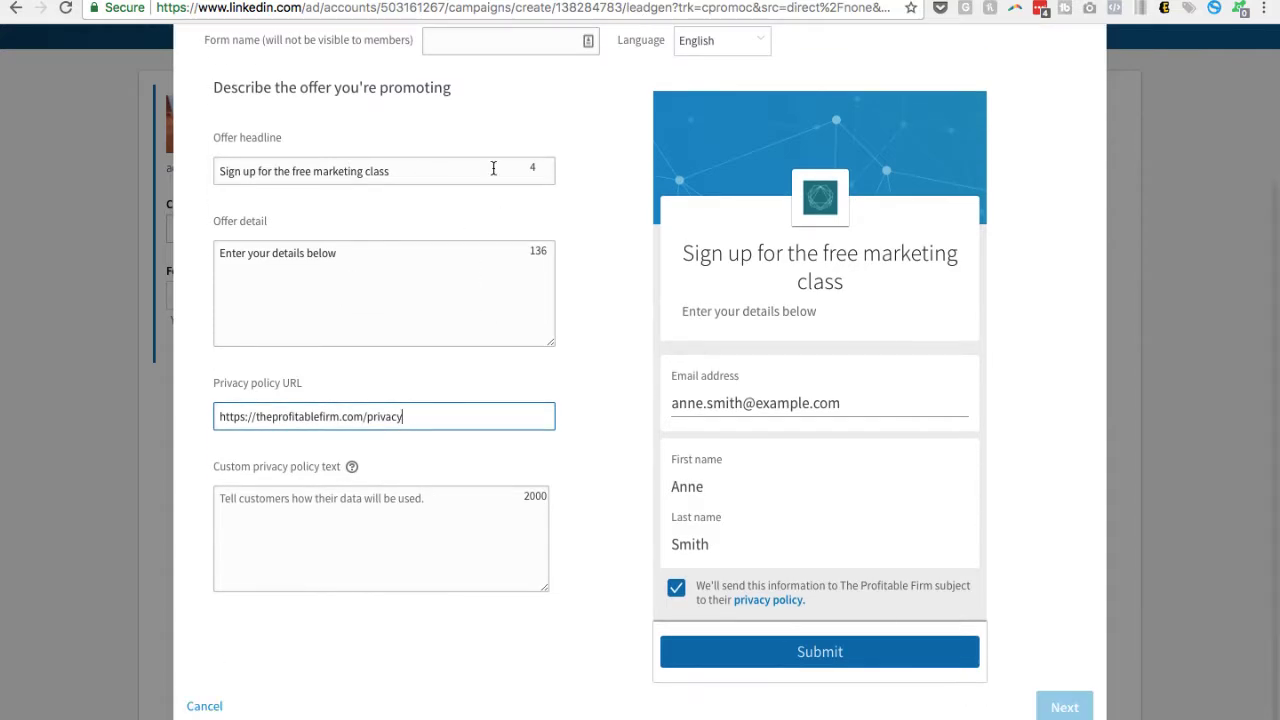
Name the lead form "Test Form - Free marketing masterclass"
scroll(491, 169, "up", 2)
left_click(471, 137)
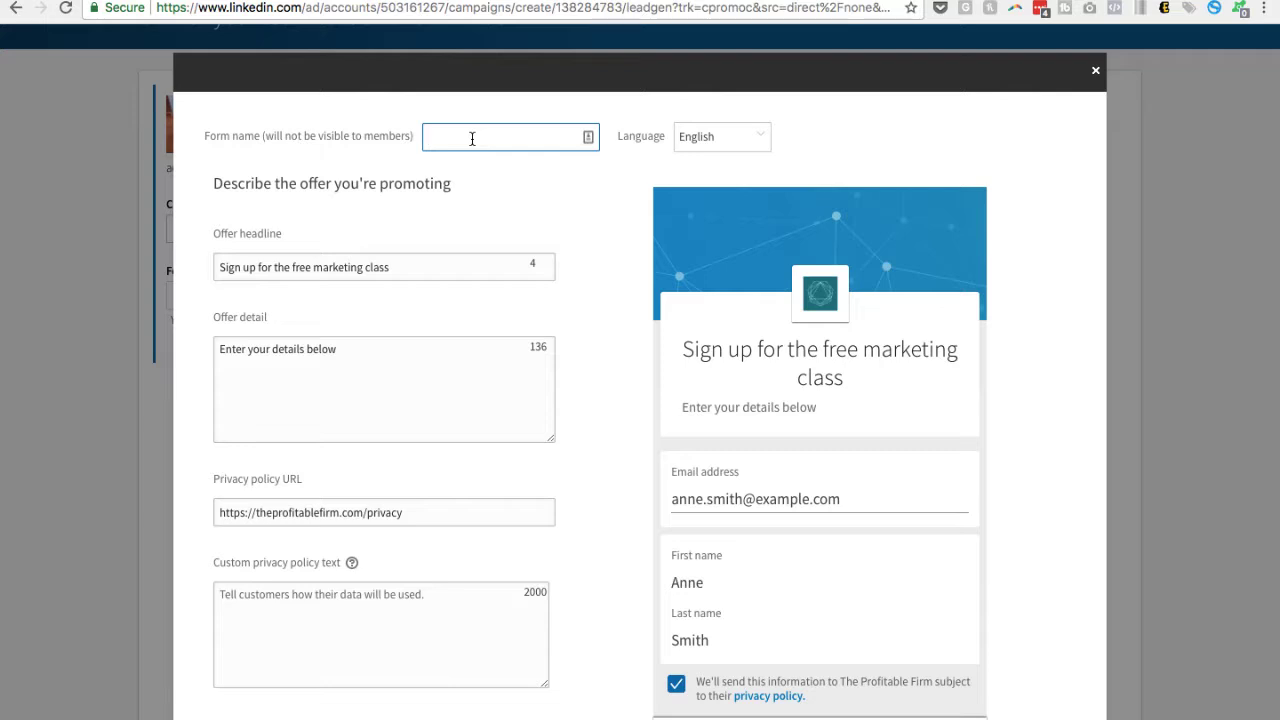
type("Test Fo")
type("rm")
type(" - F")
type("ree m")
type("arket")
type("ing mast")
type("erclass")
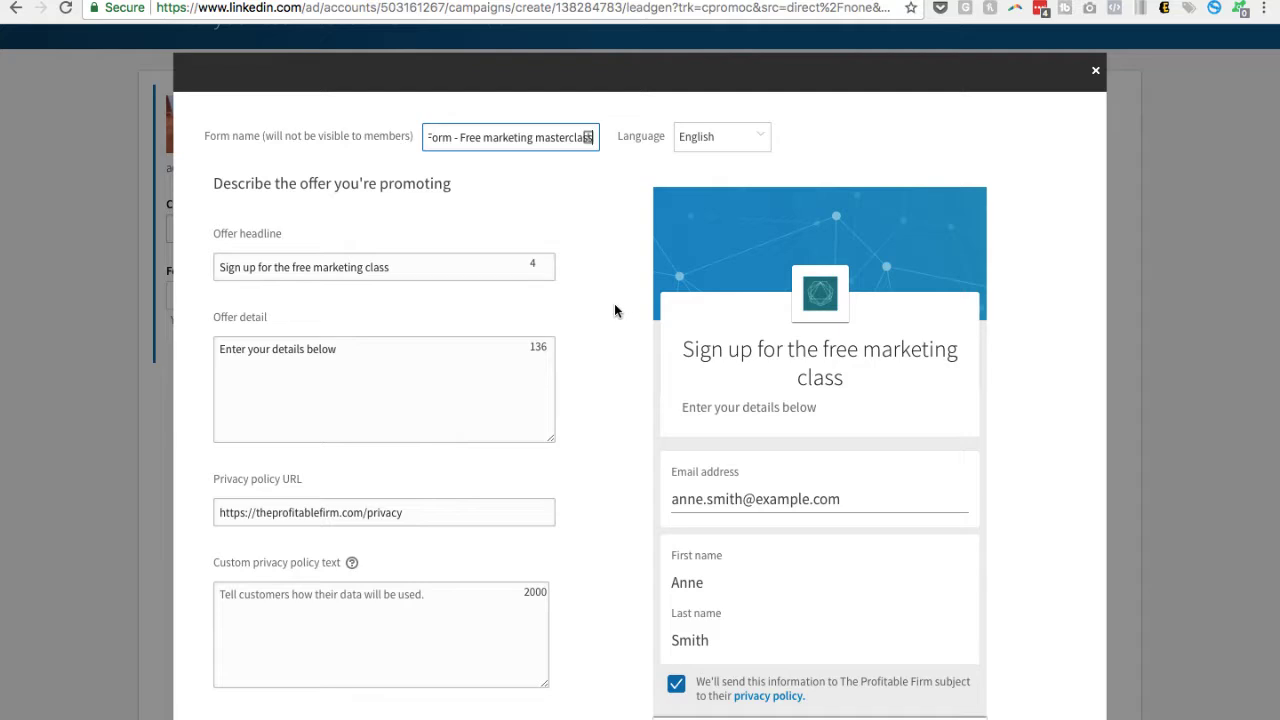
Enter "Test" as the form's custom privacy policy text
scroll(614, 310, "down", 3)
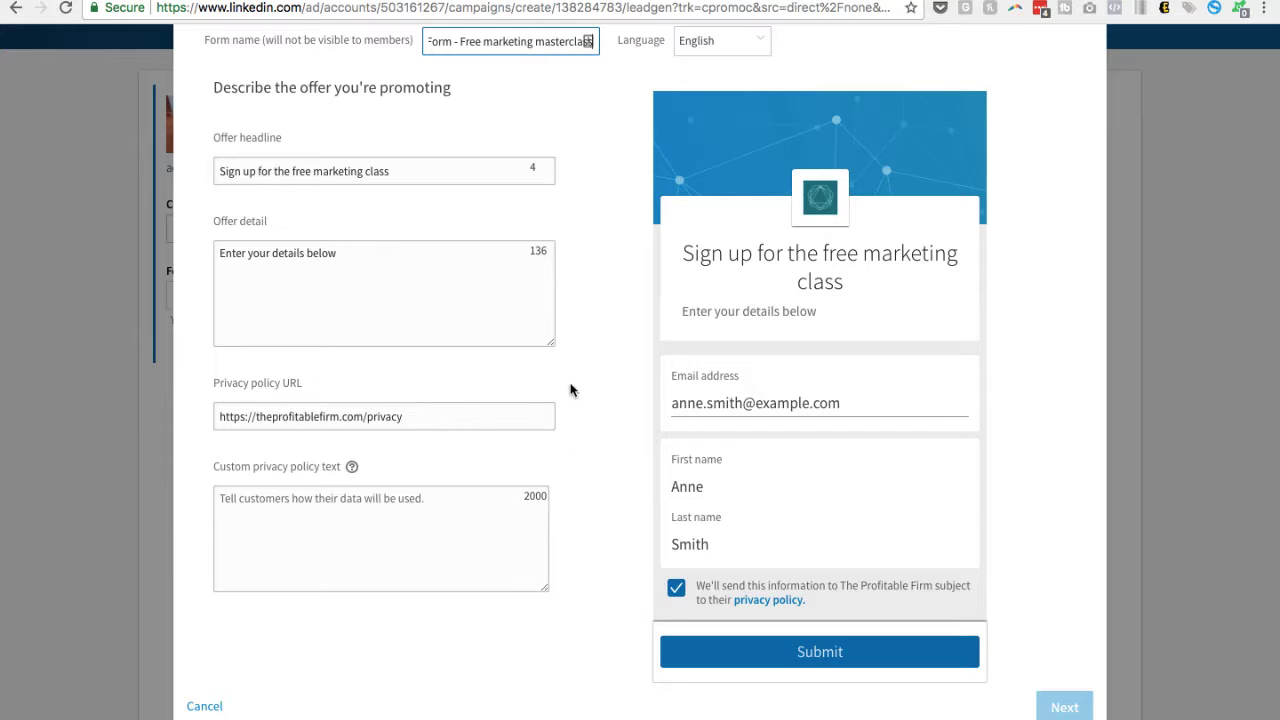
scroll(571, 306, "up", 1)
left_click(463, 274)
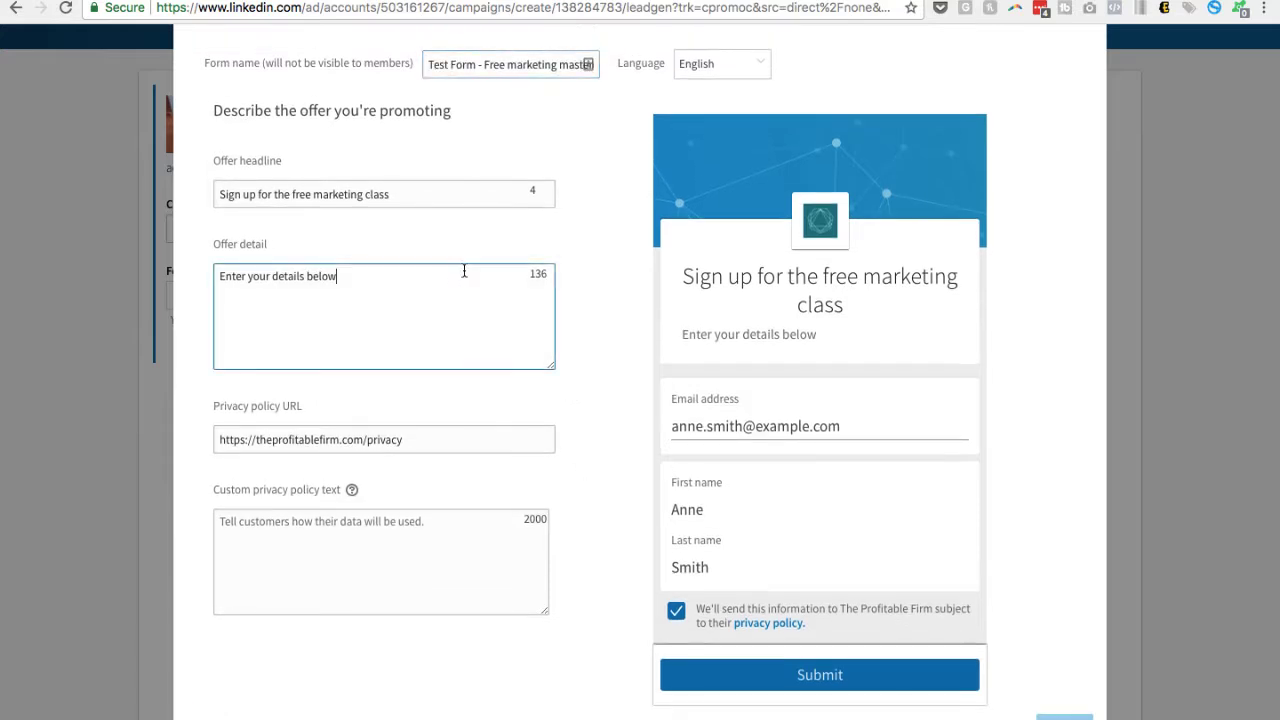
left_click(394, 591)
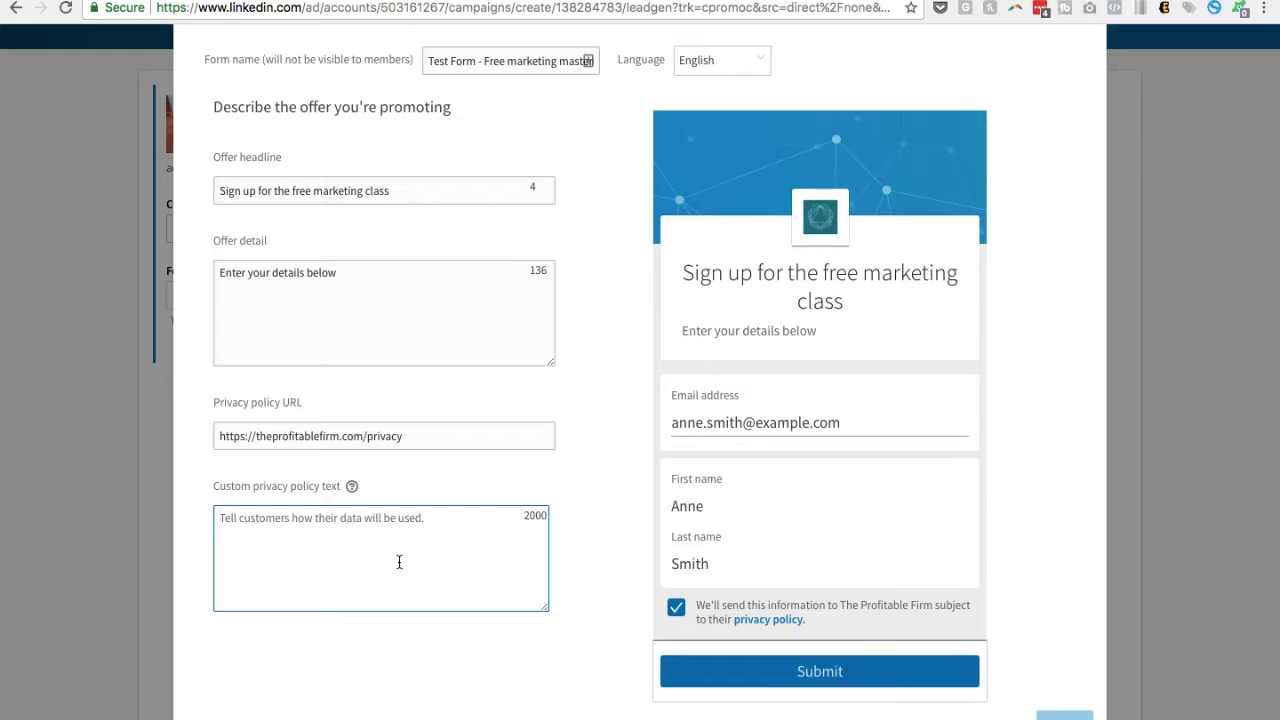
type("Test")
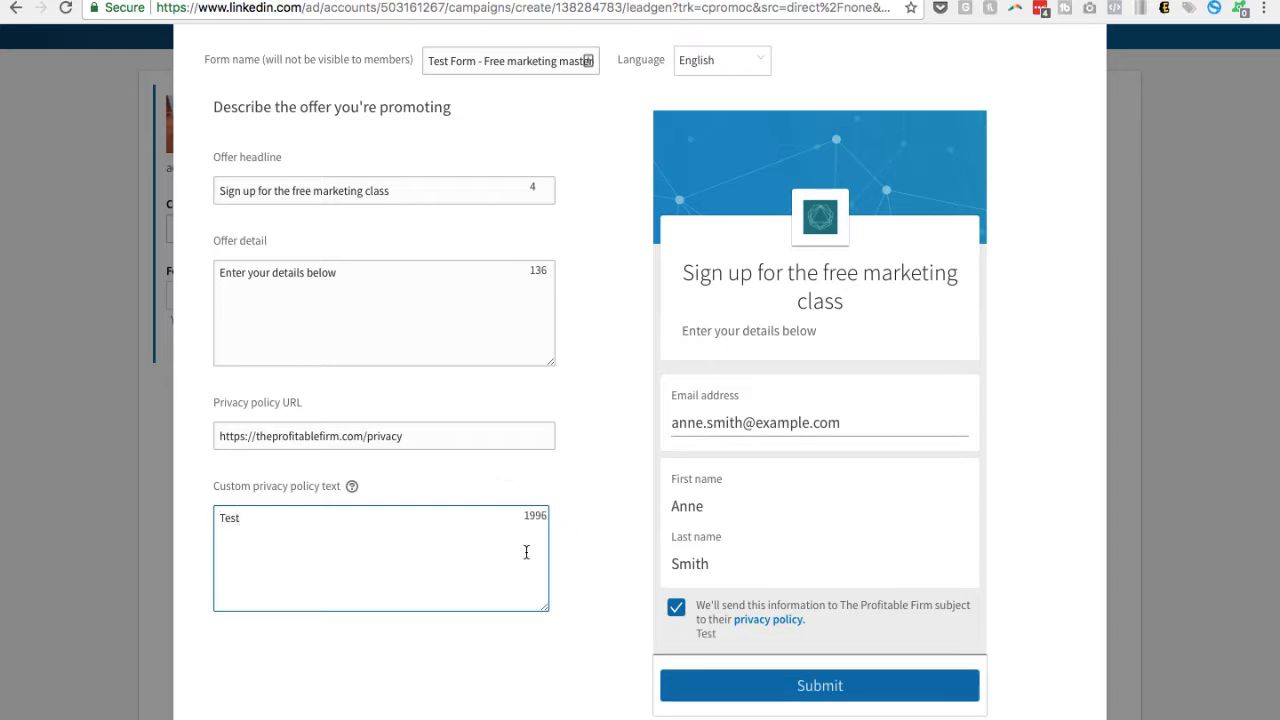
Replace the custom privacy policy text with "We promise not to spam or sell your information"
left_click_drag(263, 518, 208, 522)
type("We promise not t")
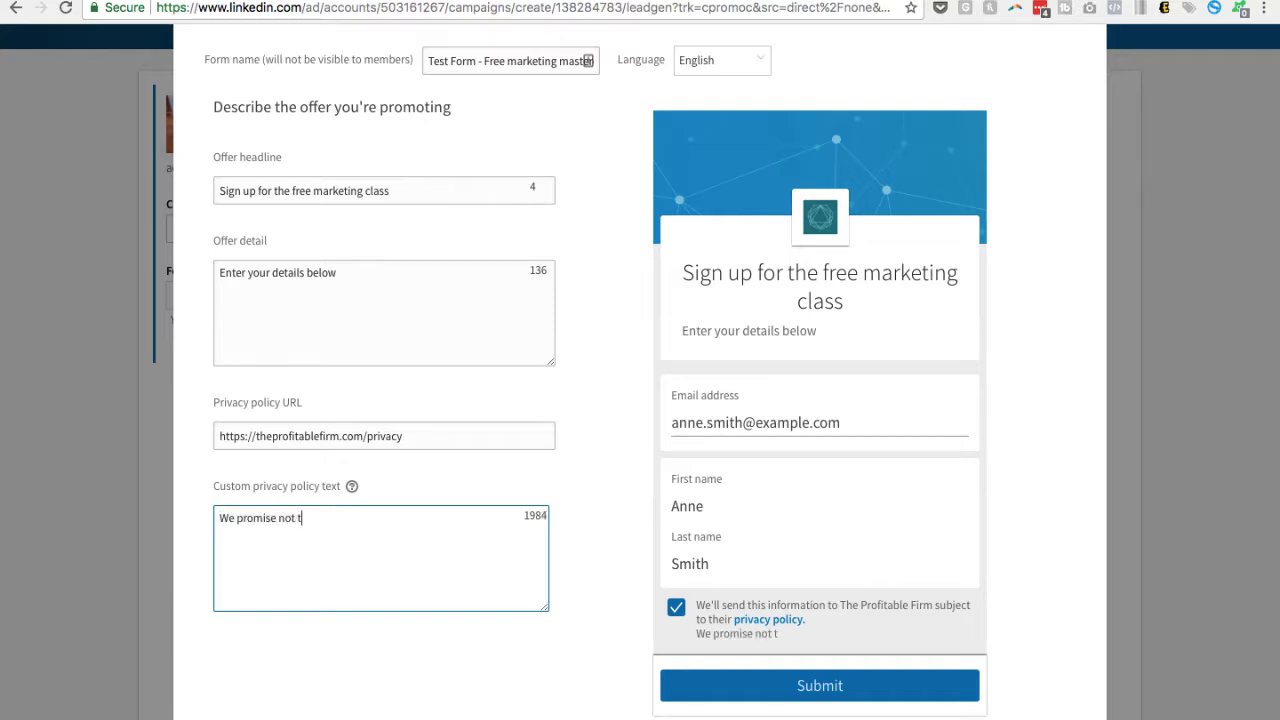
type("o spam or sell")
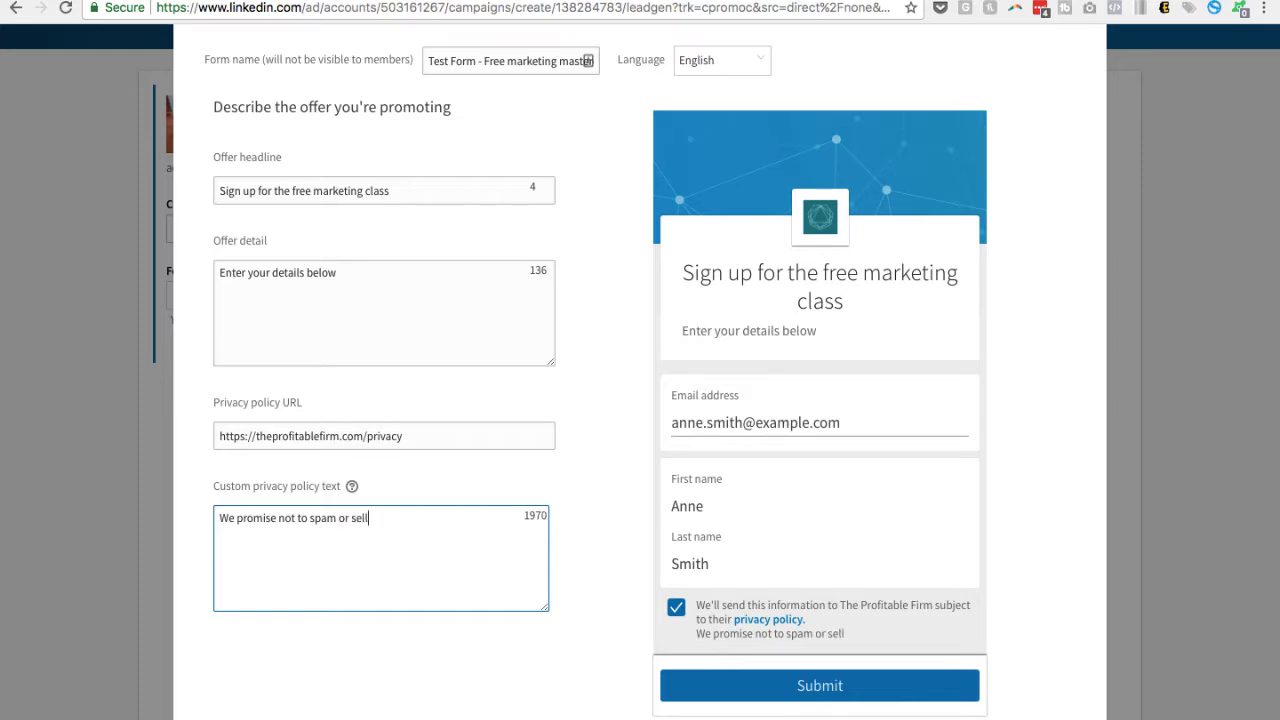
type(" your informa")
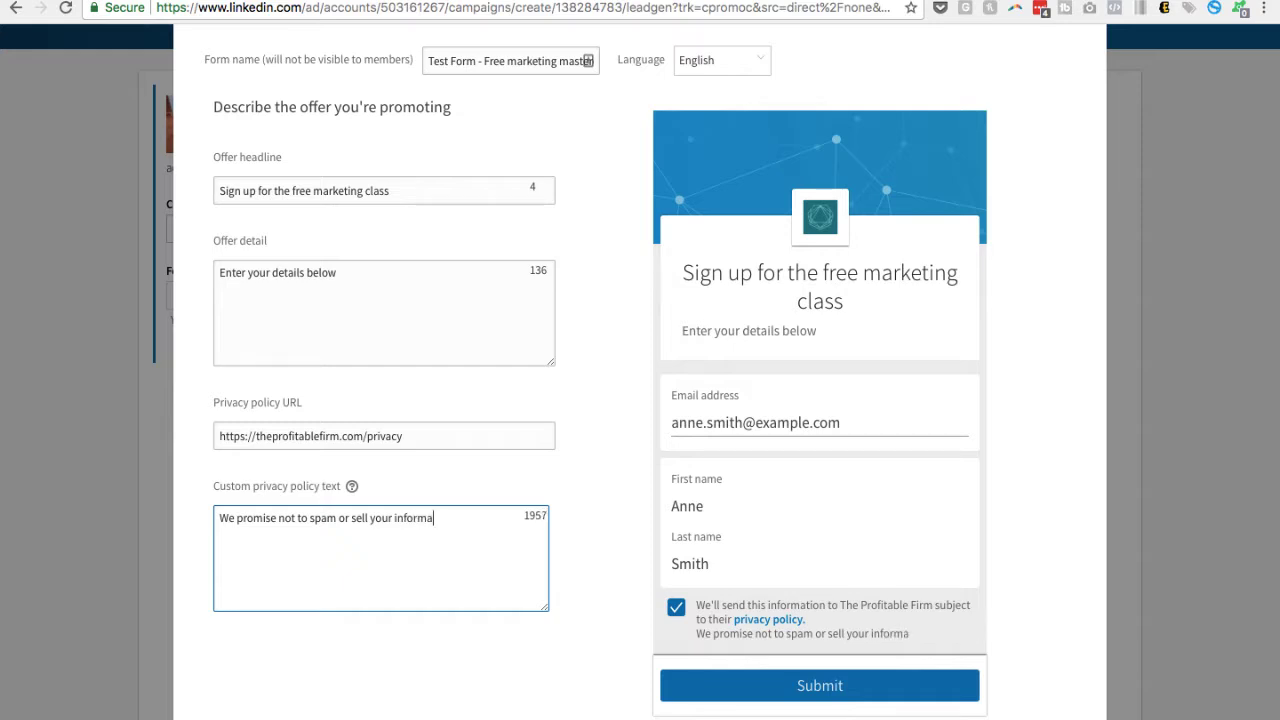
type("tion")
scroll(880, 631, "down", 1)
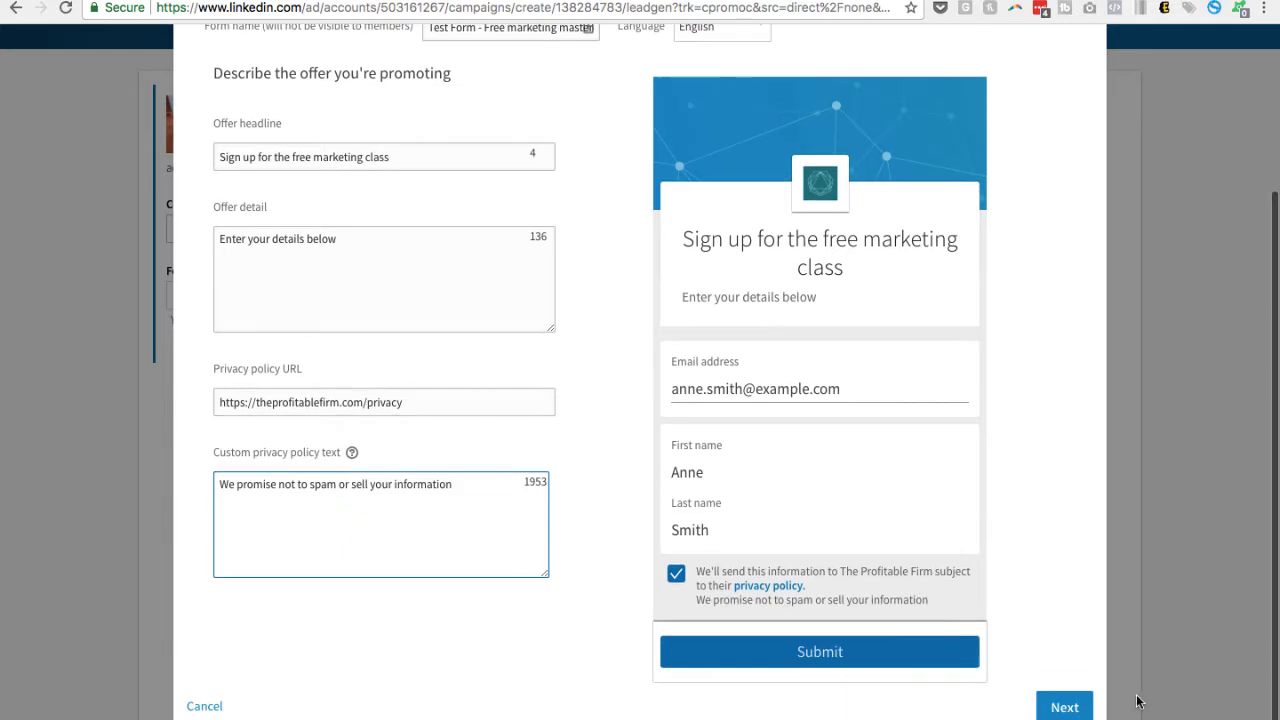
Continue to the lead info selection and exclude Last name from the collected contact fields
left_click(1065, 707)
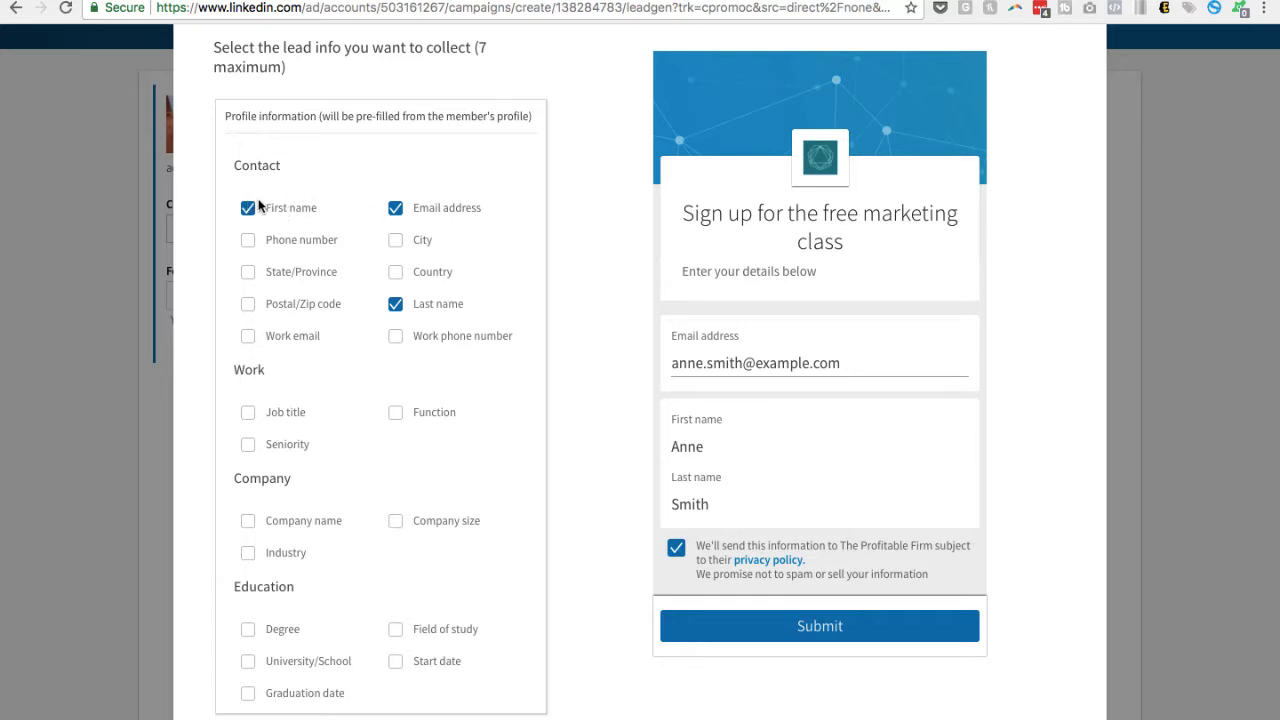
left_click(396, 304)
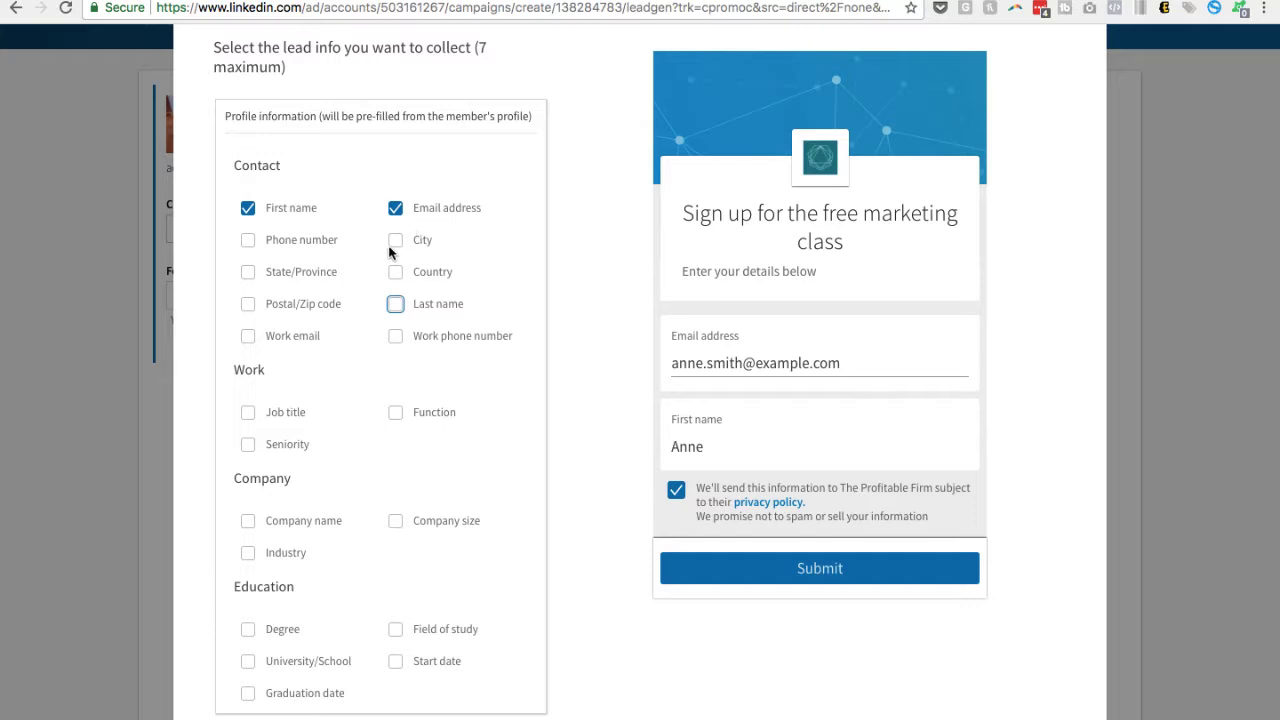
Try adding Job title and Company name to the collected lead info, and deselect both again
left_click(248, 413)
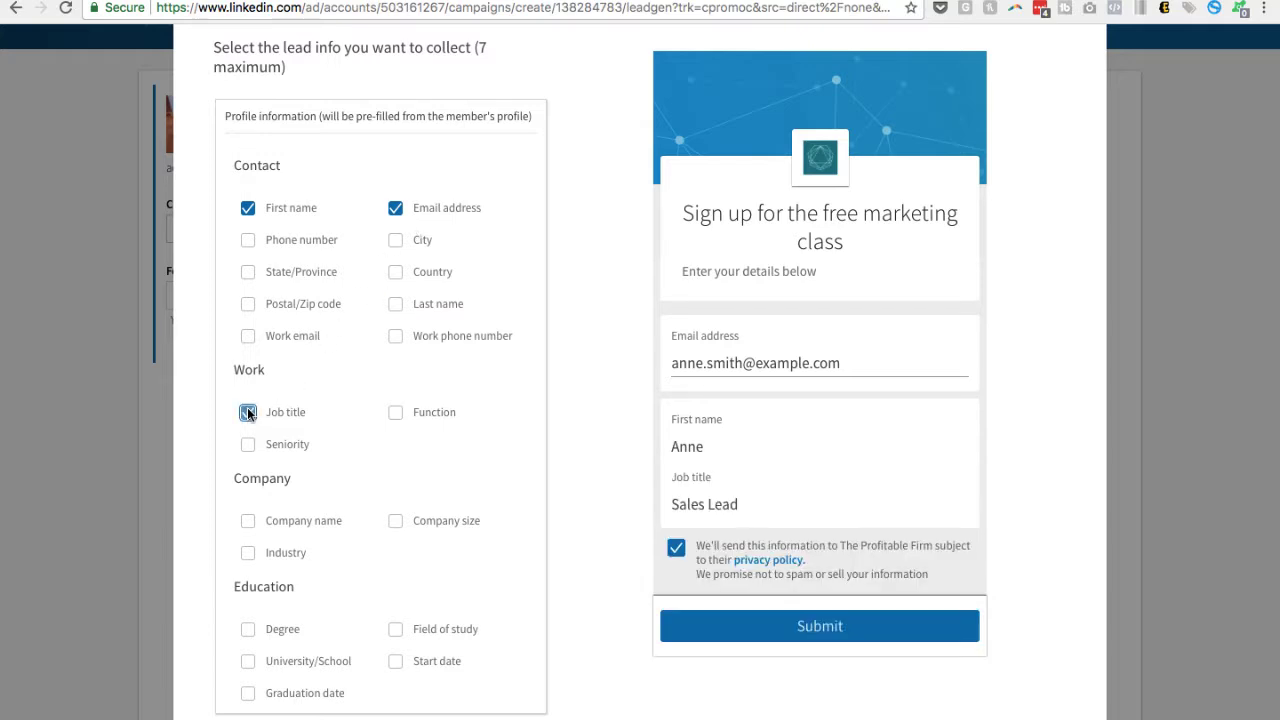
left_click(249, 521)
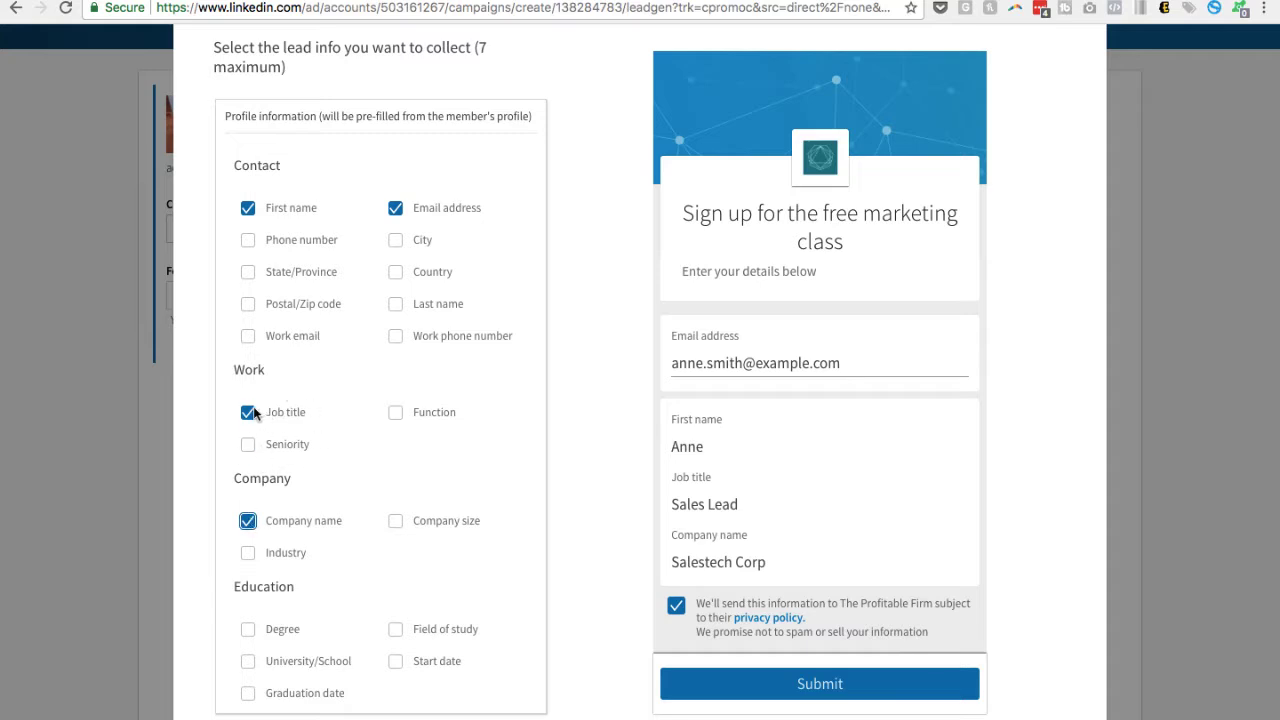
left_click(249, 522)
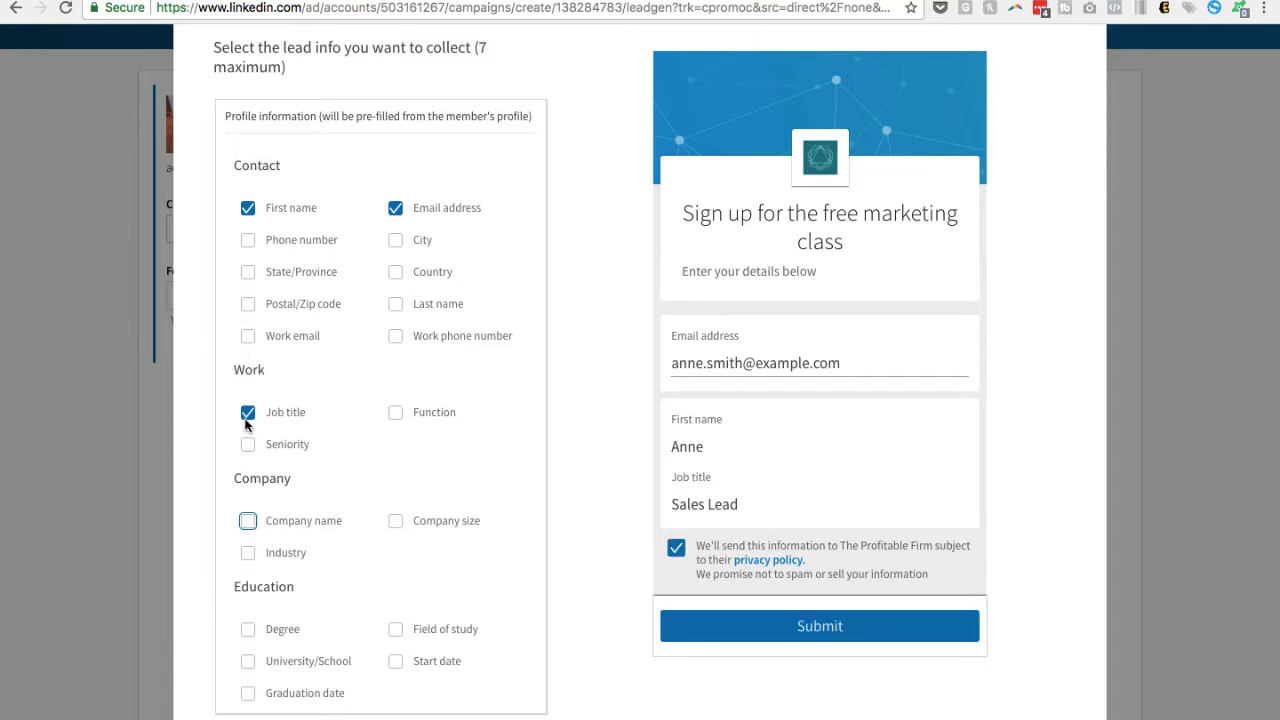
left_click(248, 412)
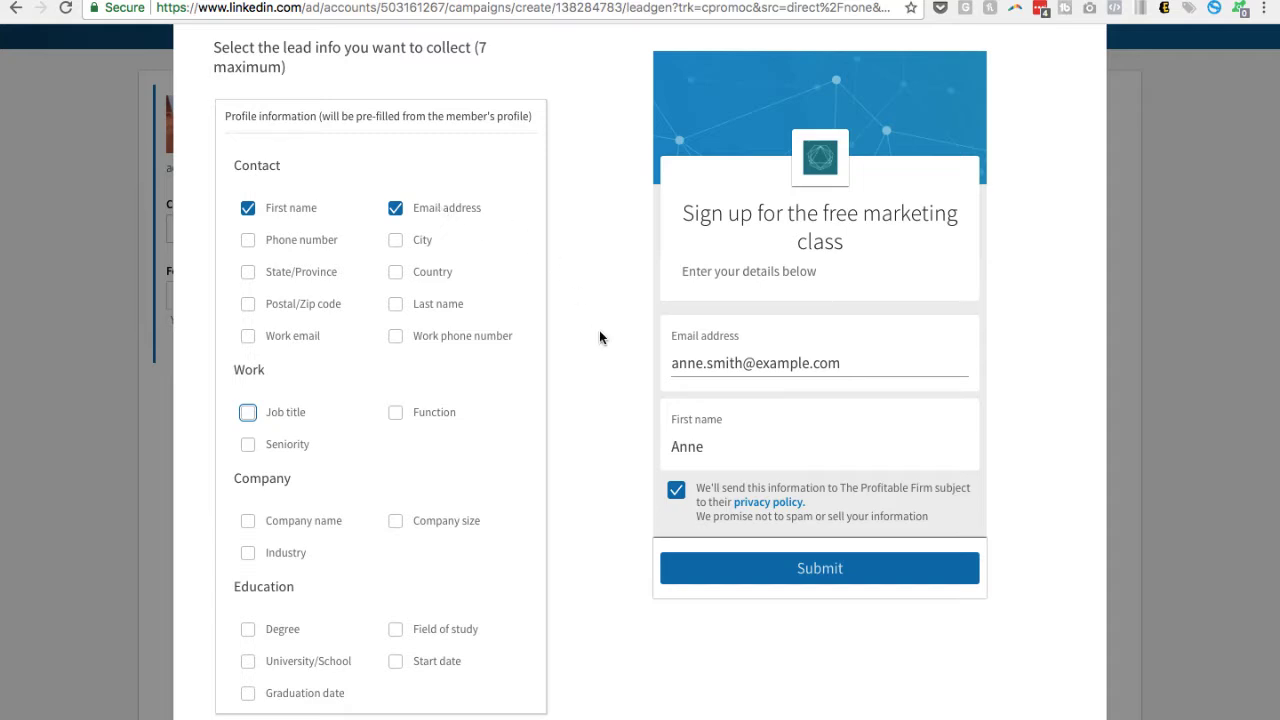
Add a blank custom question to the lead form and remove it again
scroll(600, 331, "down", 3)
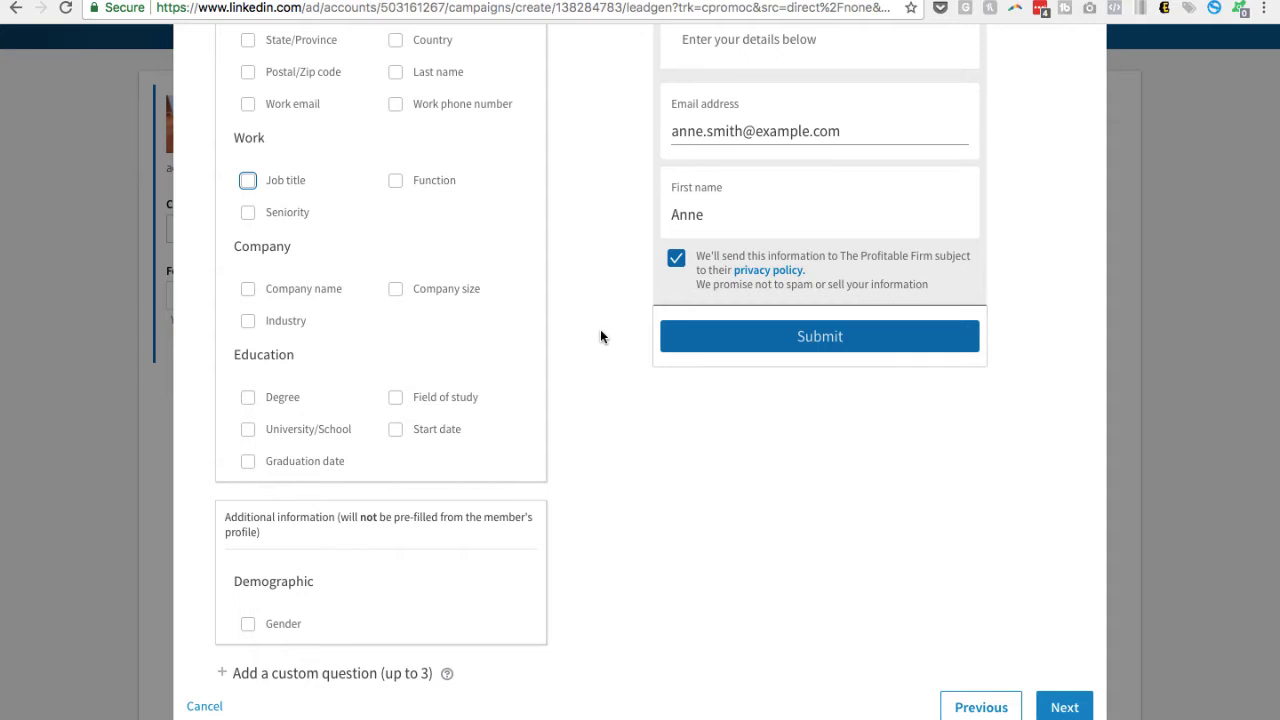
left_click(240, 673)
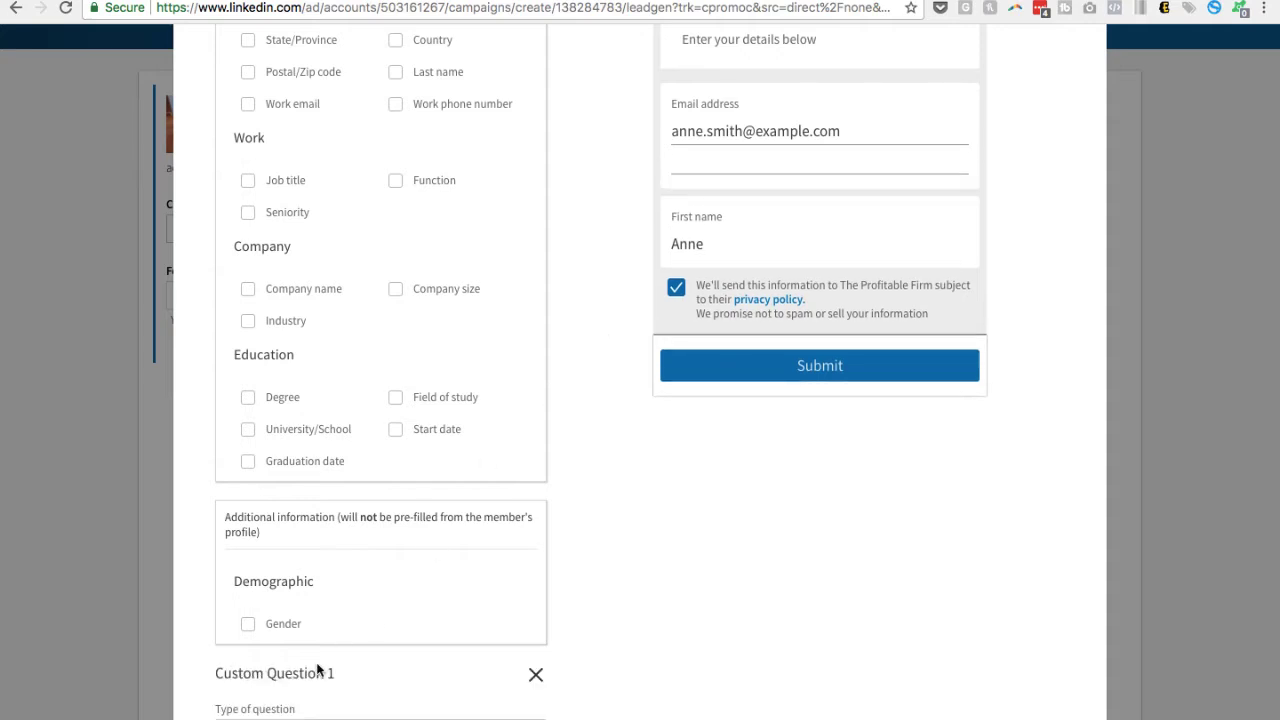
scroll(370, 675, "down", 2)
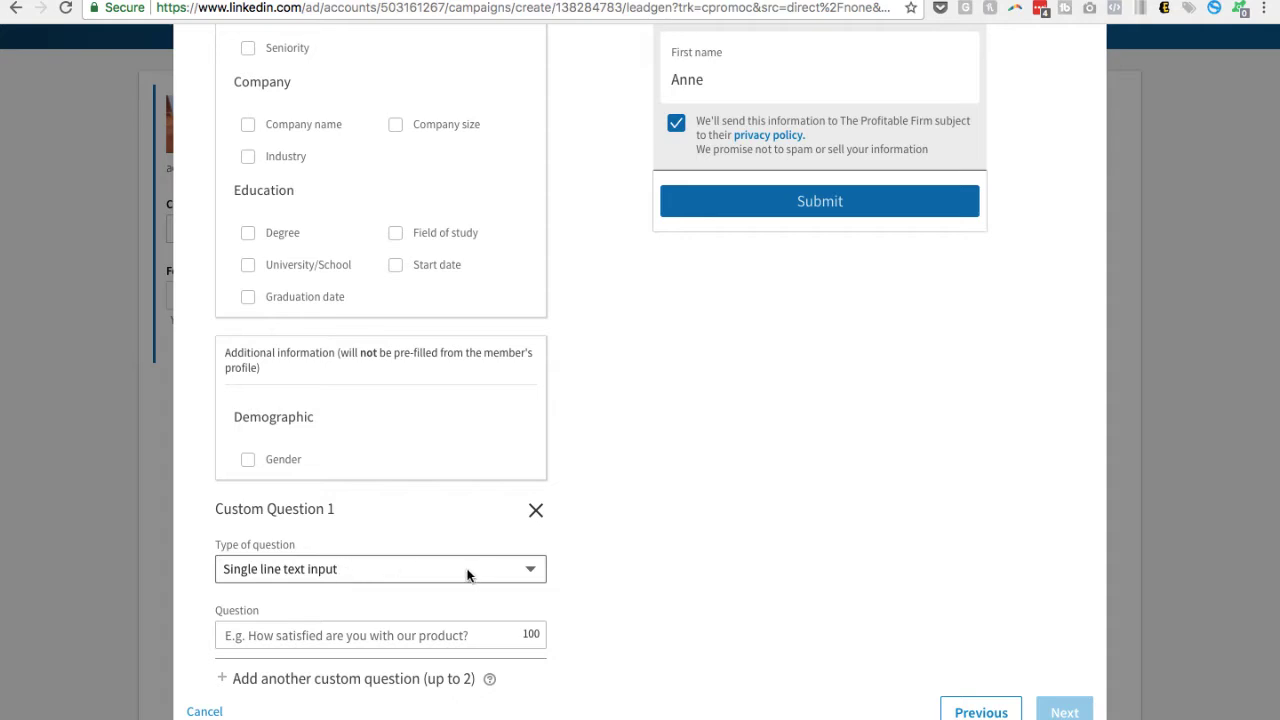
left_click(535, 512)
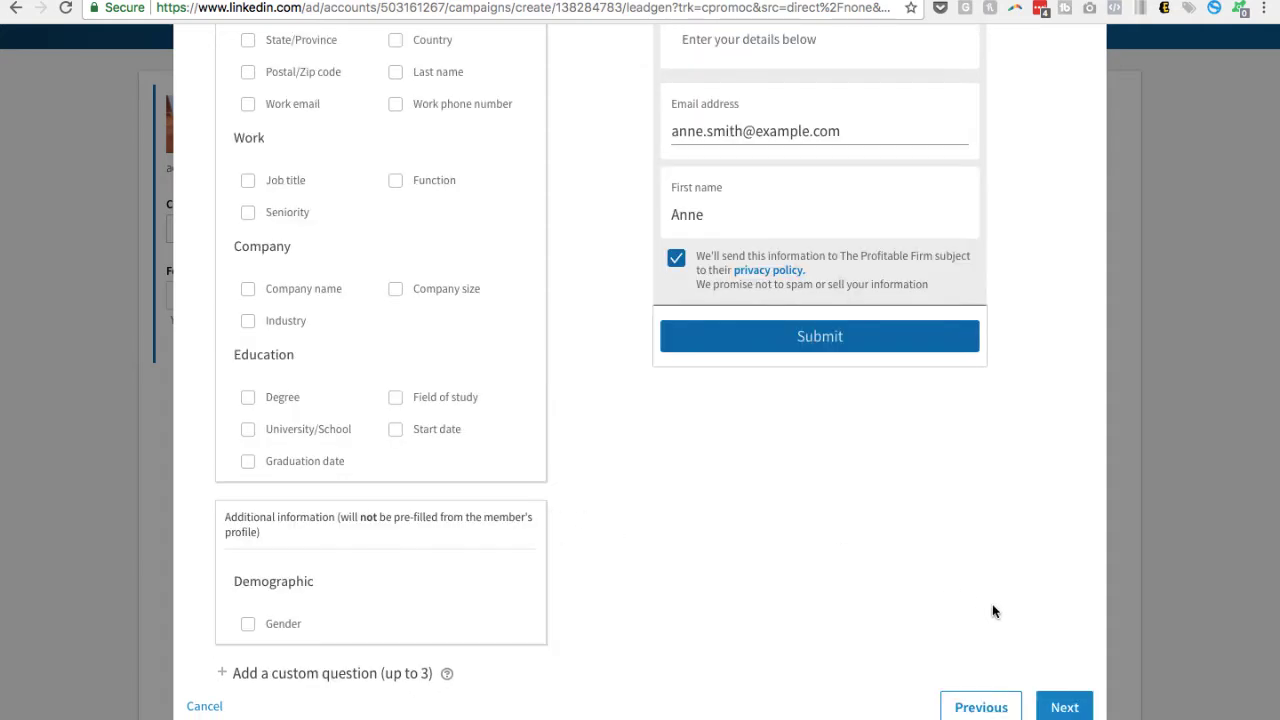
Continue to the thank-you message settings and enter "Thanks!" as the thank you message
left_click(1064, 708)
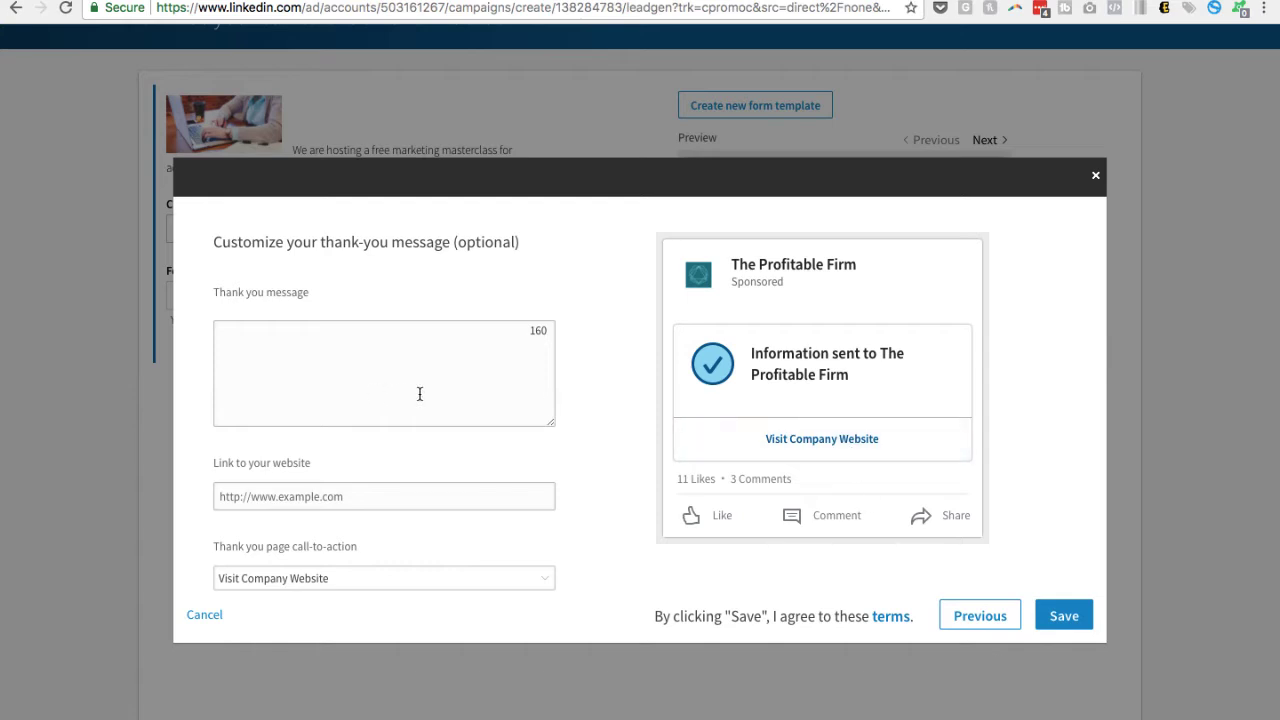
left_click(355, 379)
type("T")
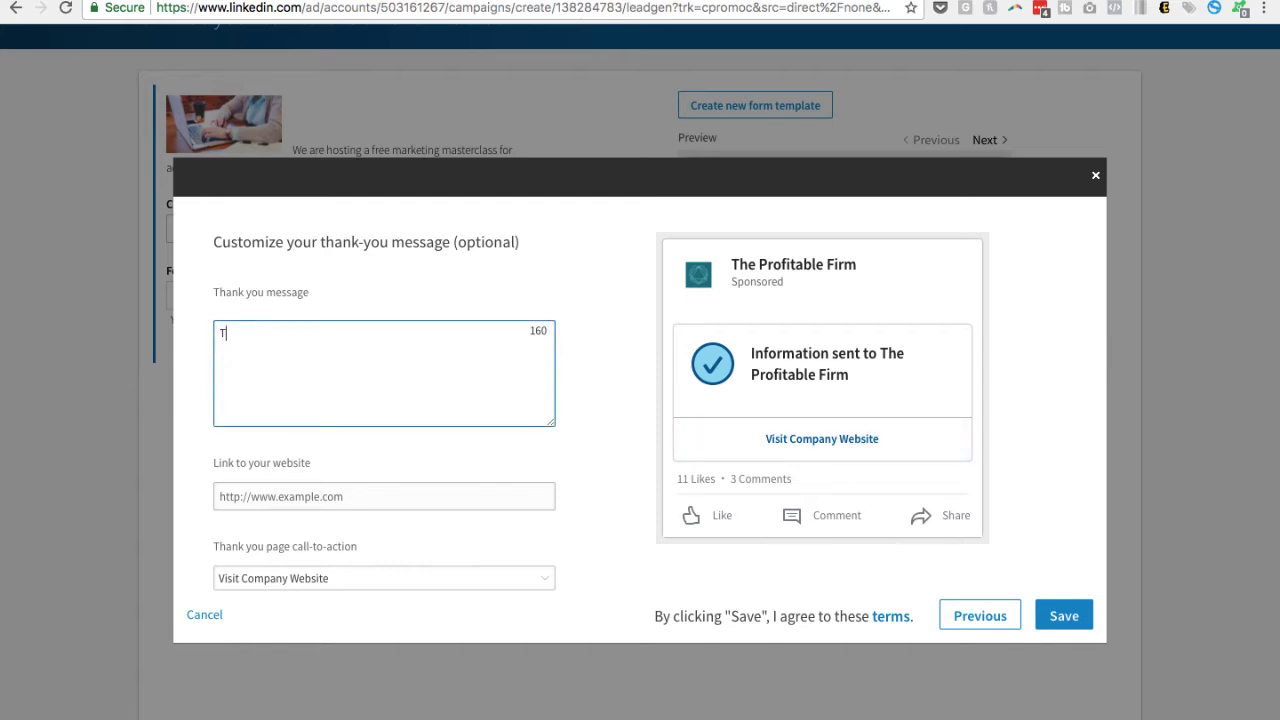
type("hanks!")
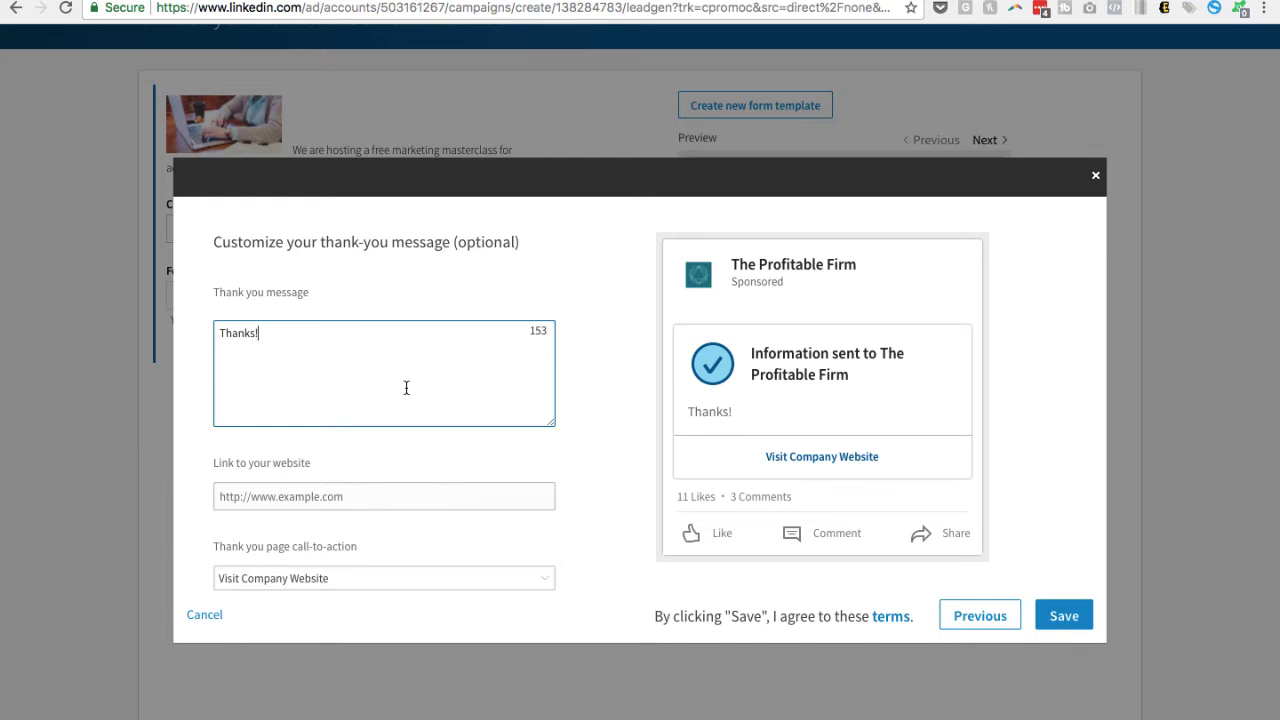
Set the thank you page call-to-action to Learn More and save the lead form with the website link left empty
left_click(301, 495)
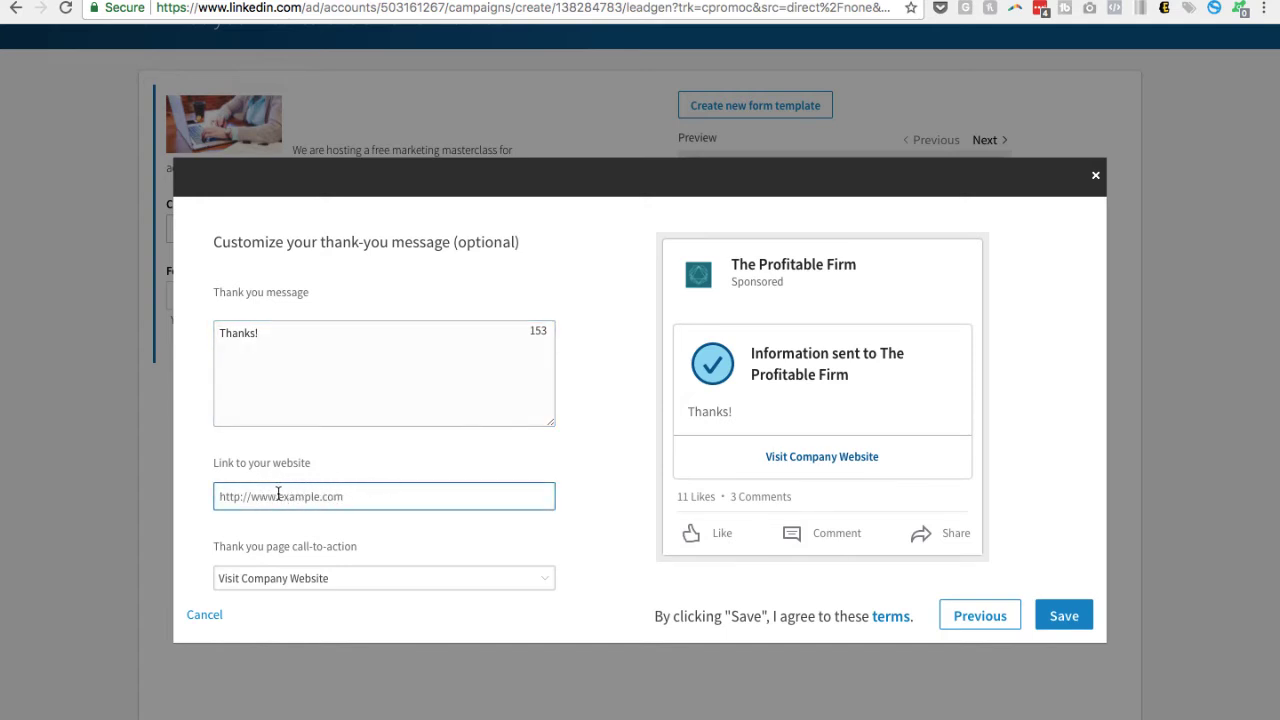
left_click(333, 580)
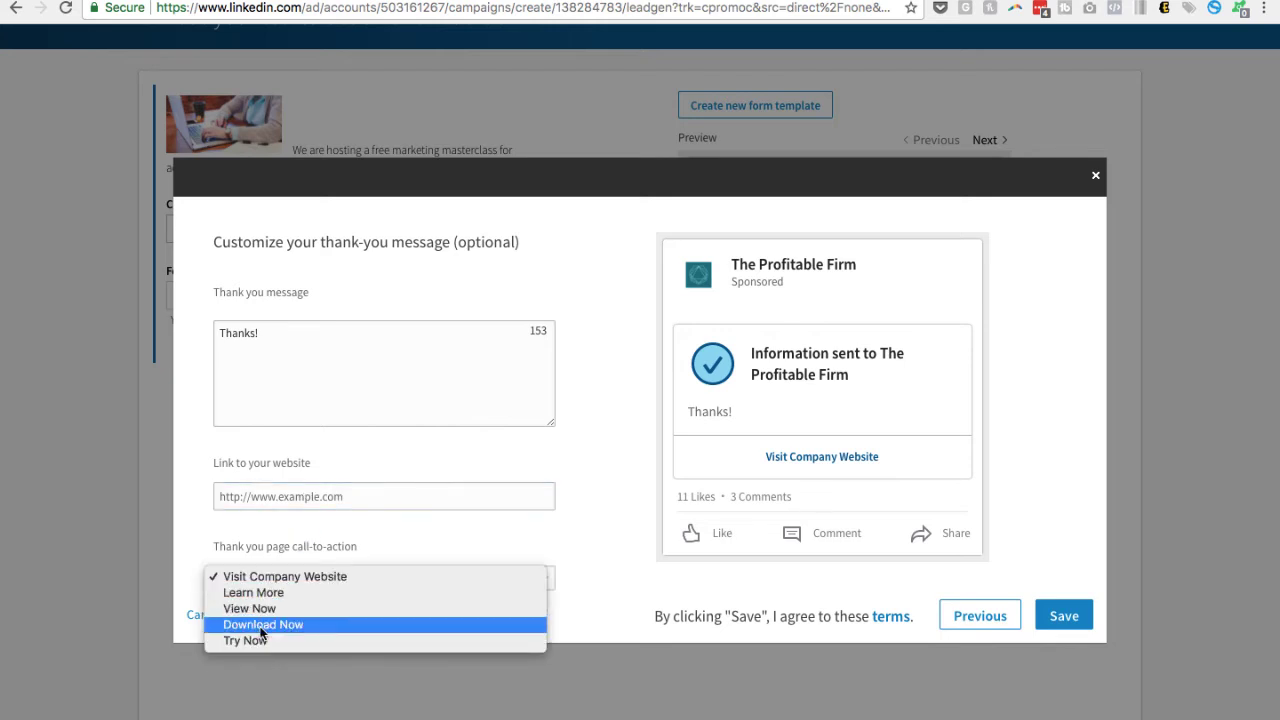
left_click(264, 593)
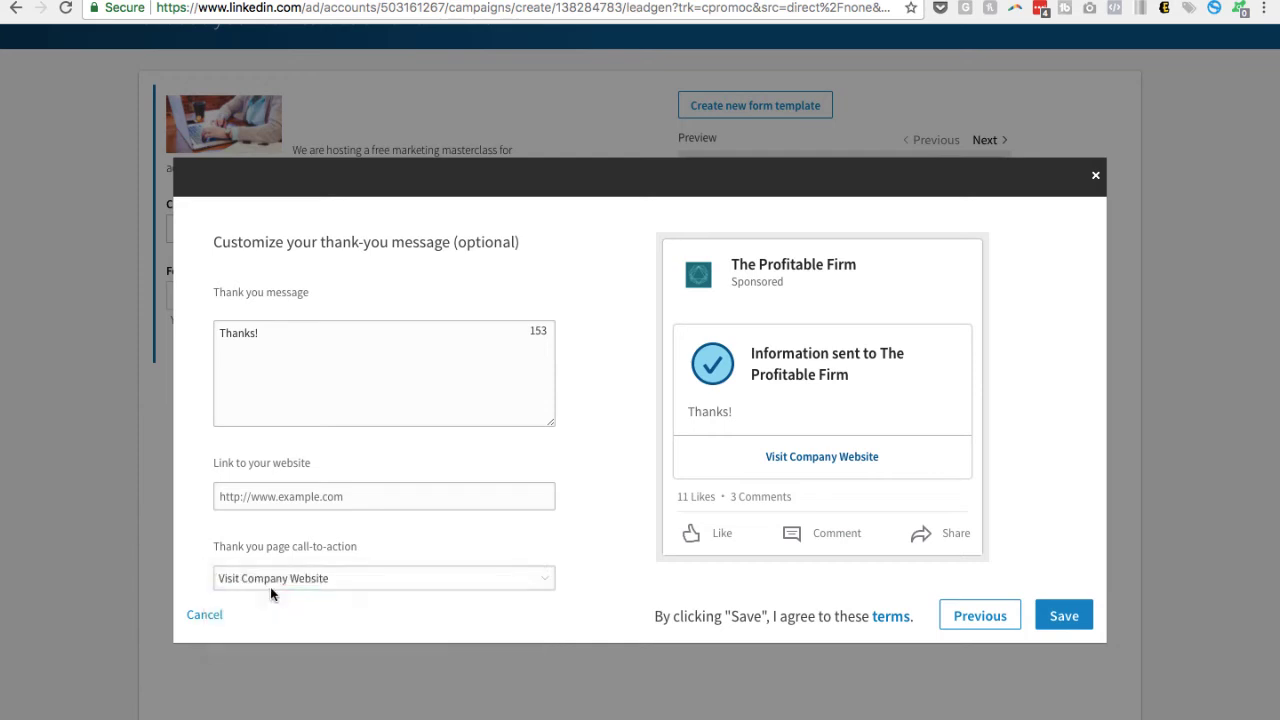
left_click(330, 578)
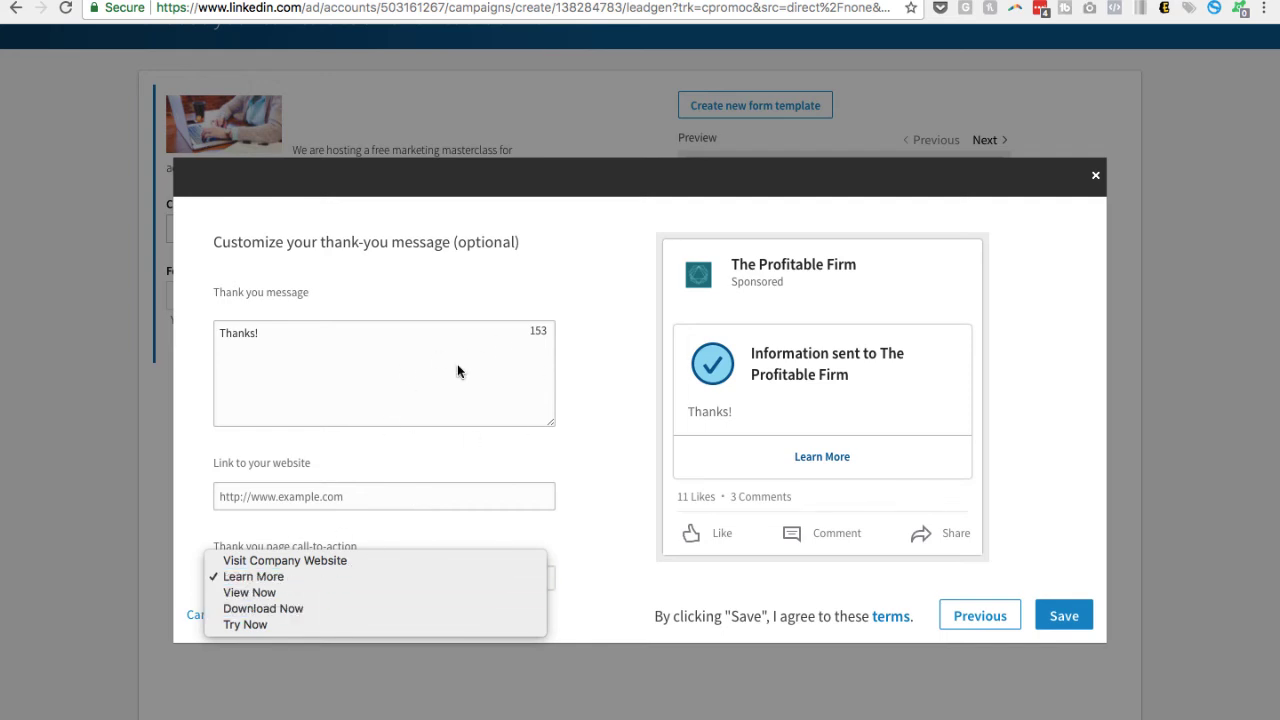
left_click(420, 378)
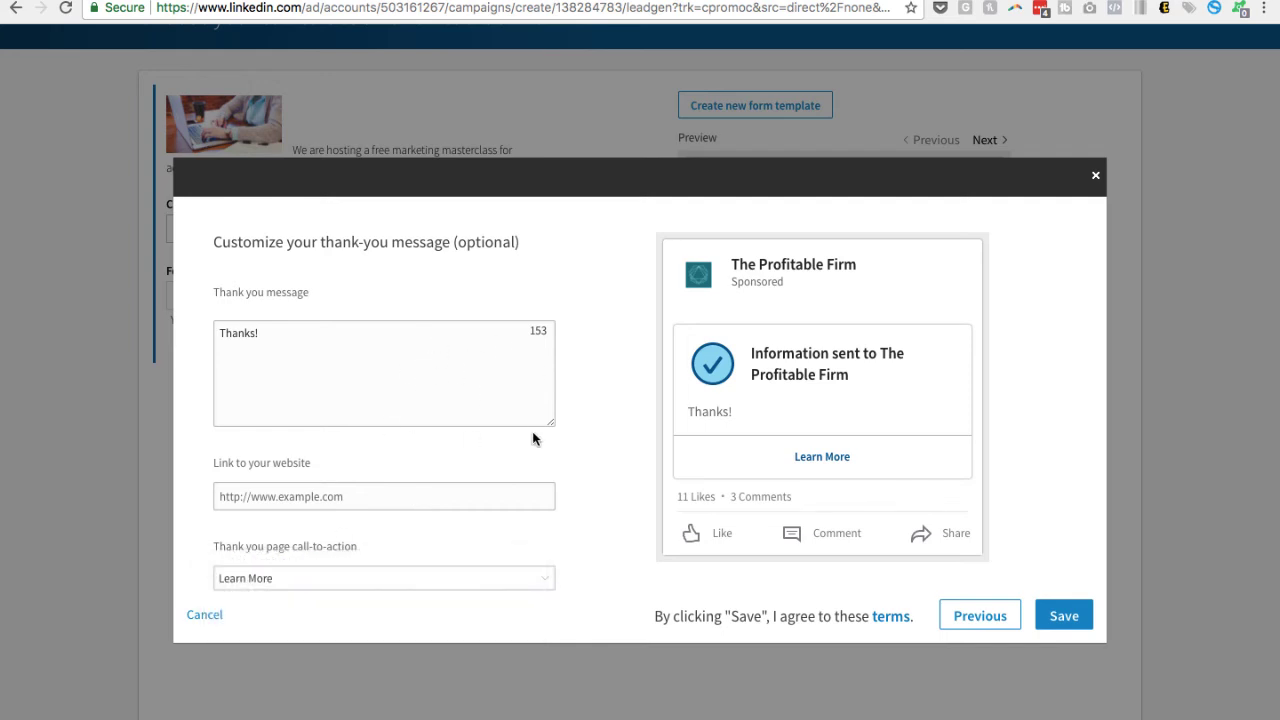
left_click(500, 490)
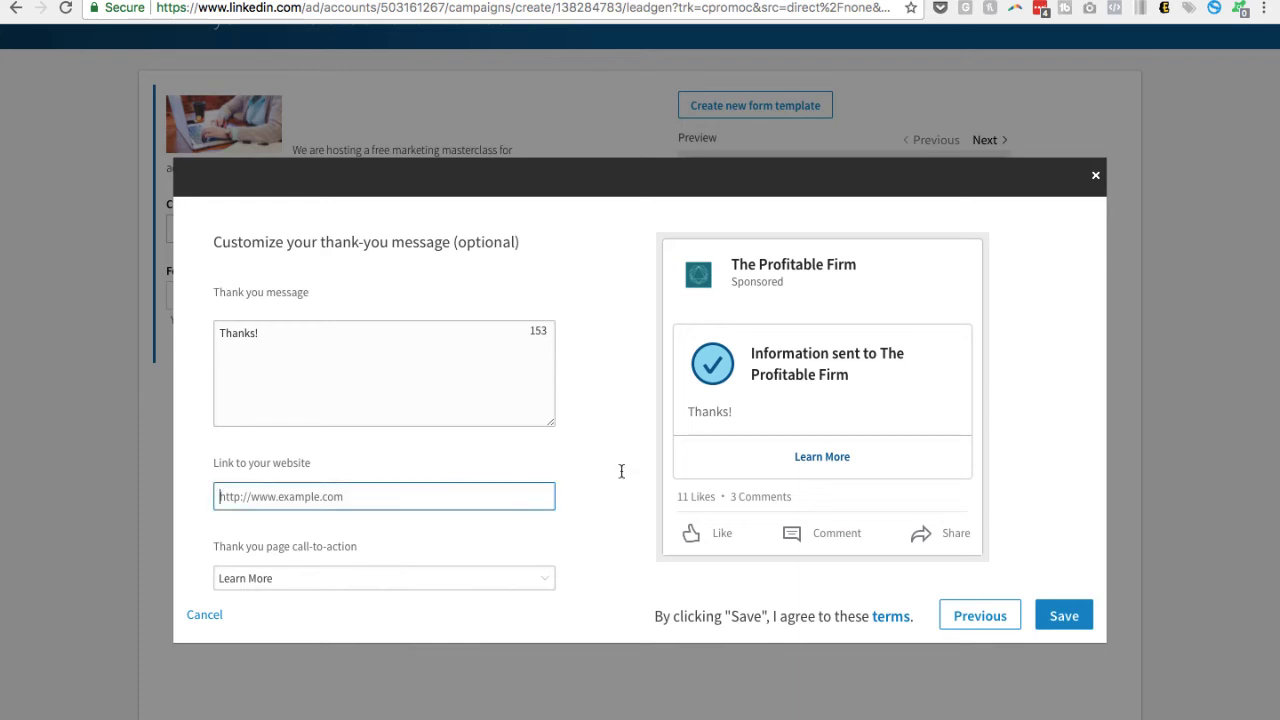
left_click(1068, 620)
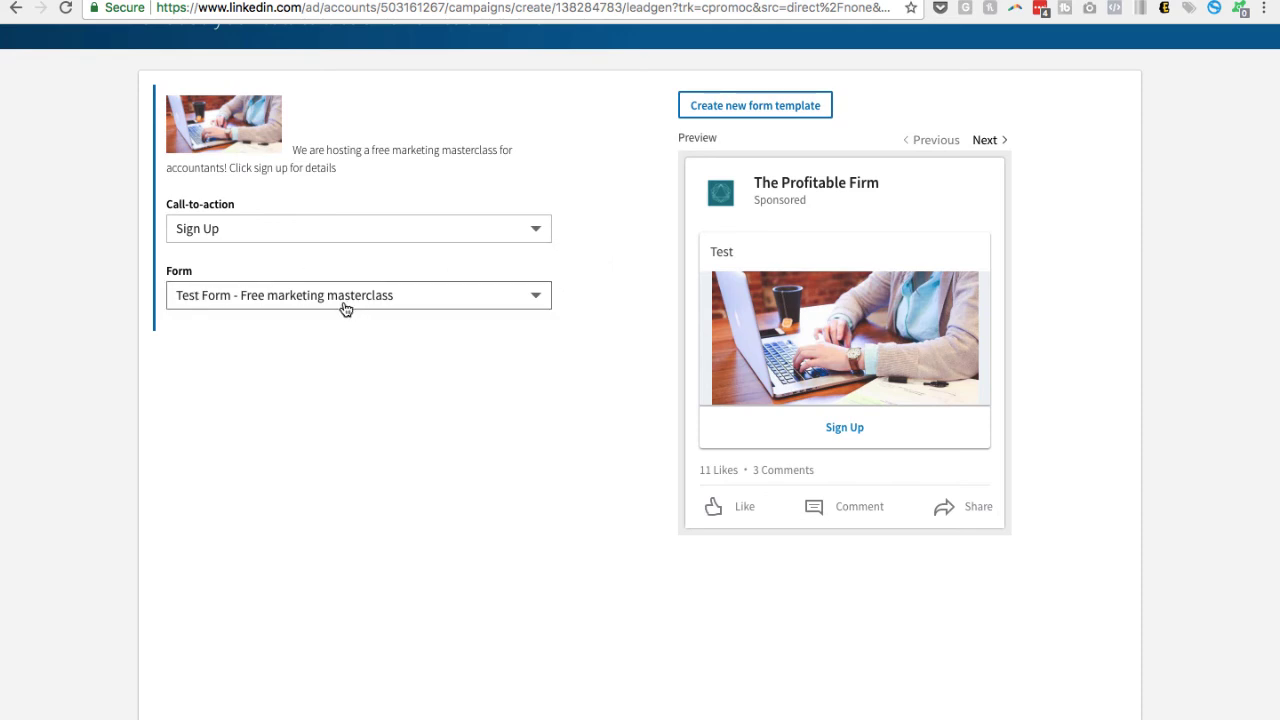
Select "Test Form - Free marketing masterclass" as the ad's form and continue to the target audience settings
left_click(285, 300)
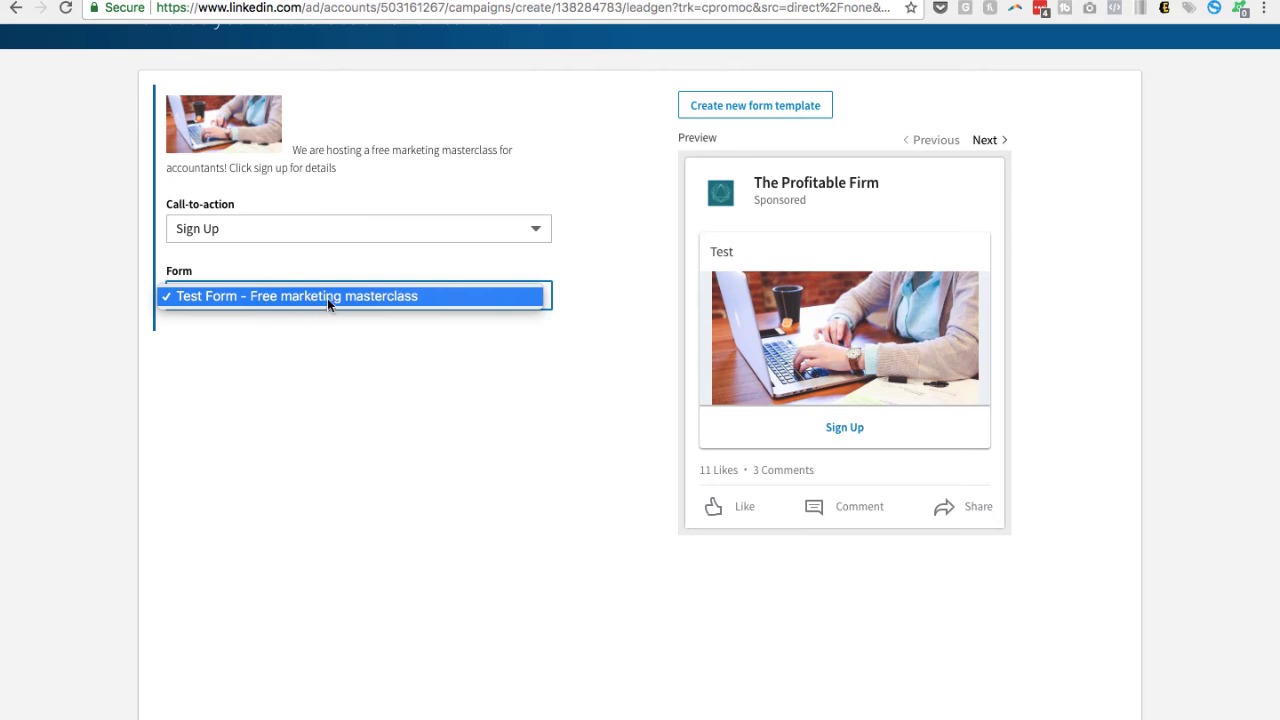
left_click(327, 298)
scroll(880, 315, "up", 1)
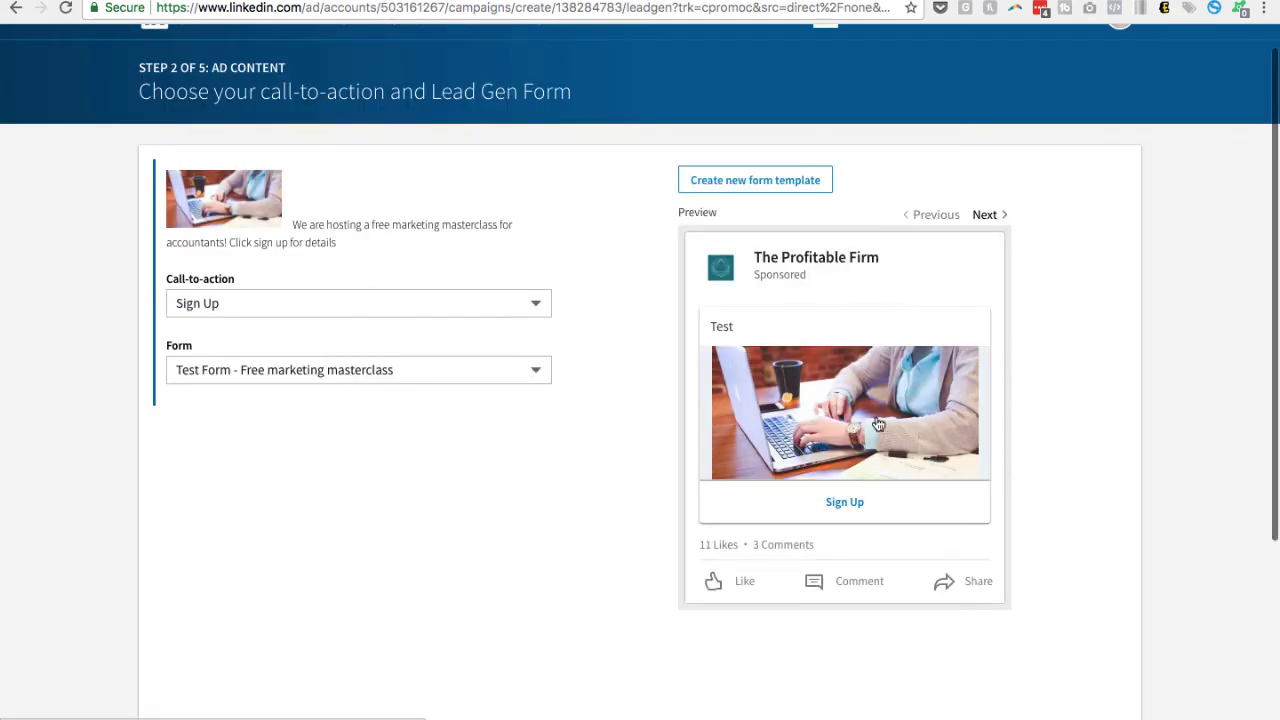
scroll(968, 526, "down", 5)
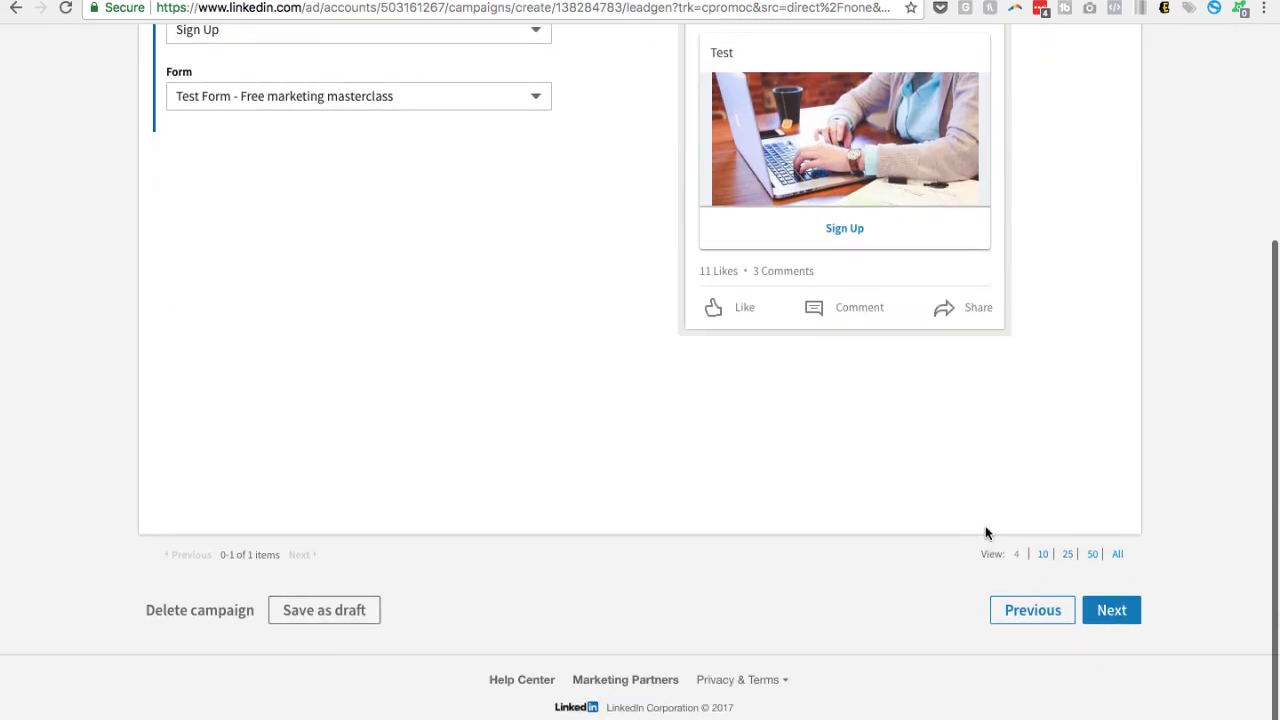
left_click(1120, 612)
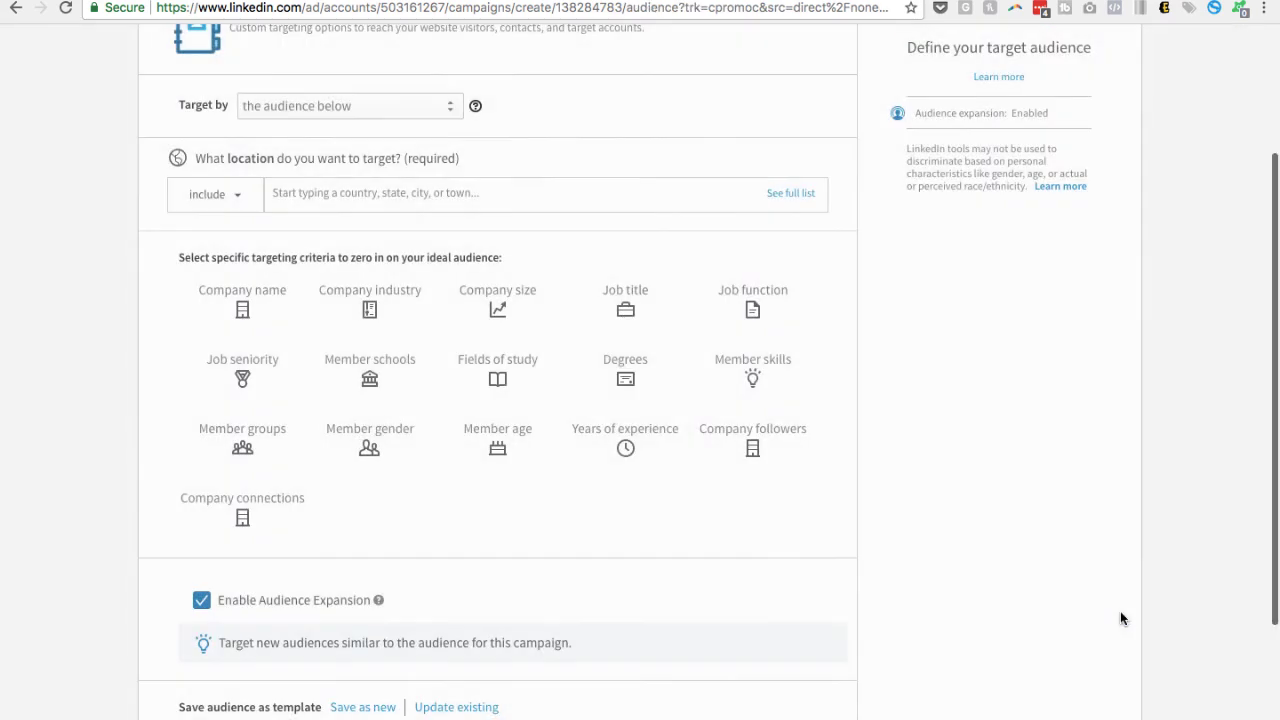